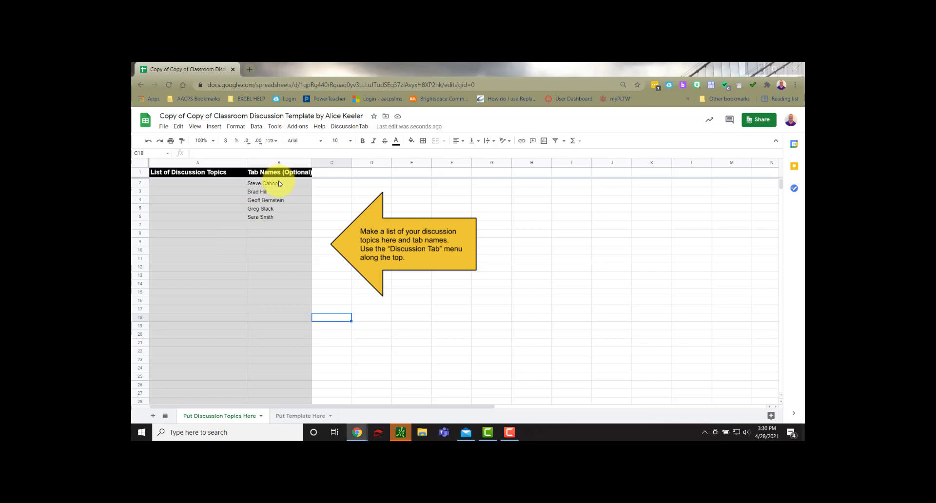
{"action": "left_click_drag", "start_coordinate": [276, 183], "coordinate": [288, 381]}
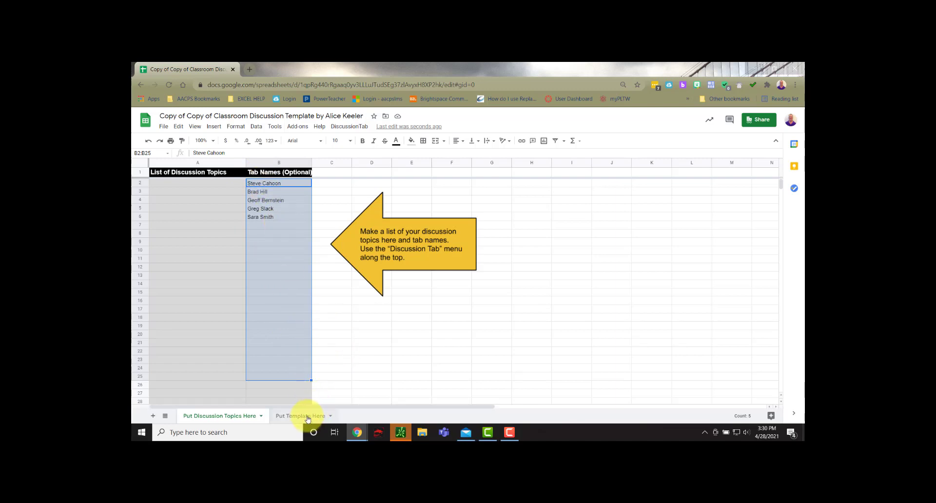
Step: On the "Put Template Here" sheet, merge cells A2:G2 into a single heading cell
{"action": "left_click", "coordinate": [287, 419]}
{"action": "left_click", "coordinate": [247, 306]}
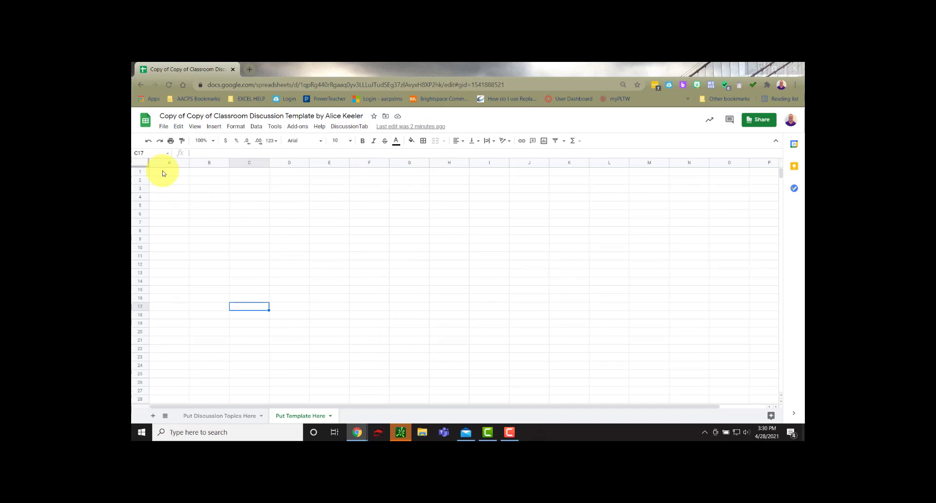
{"action": "left_click_drag", "start_coordinate": [164, 172], "coordinate": [165, 197]}
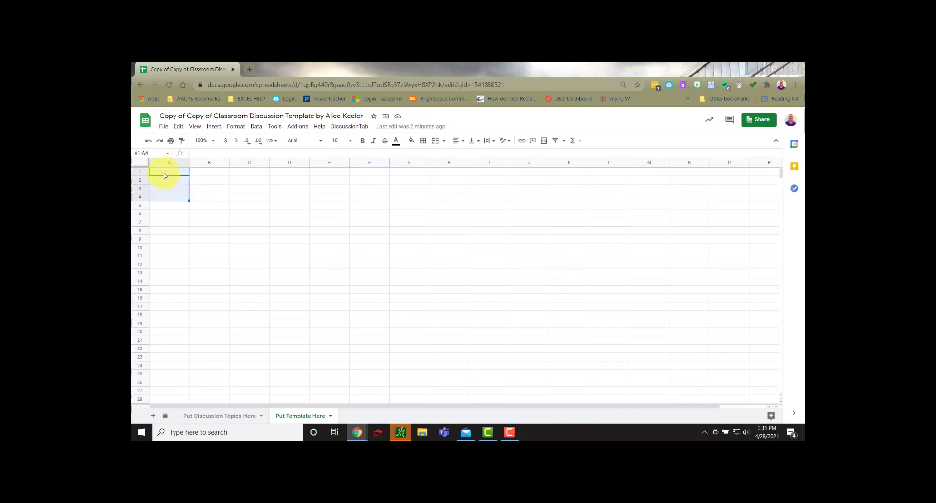
{"action": "left_click", "coordinate": [164, 173]}
{"action": "left_click", "coordinate": [163, 181]}
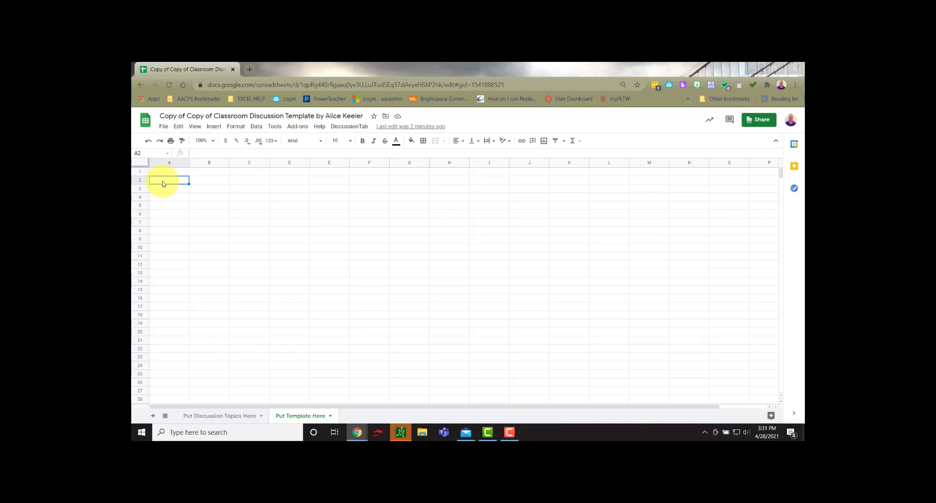
{"action": "left_click_drag", "start_coordinate": [163, 184], "coordinate": [411, 184]}
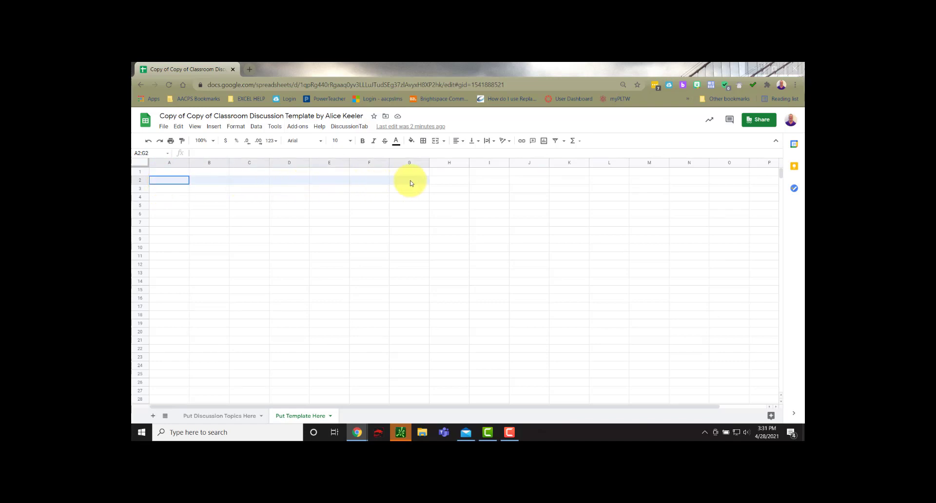
{"action": "left_click", "coordinate": [435, 141]}
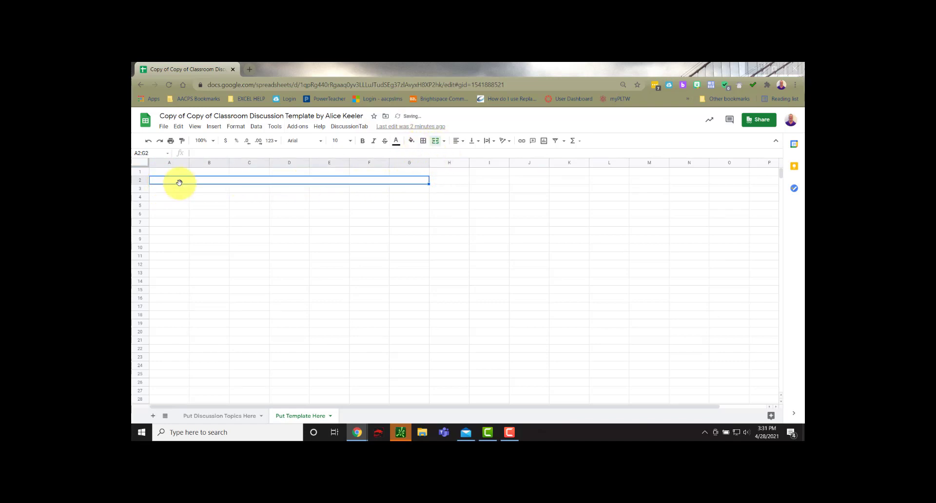
Step: Format the merged cell A2:G2 with 12 pt bold blue text
{"action": "left_click", "coordinate": [349, 140]}
{"action": "left_click", "coordinate": [336, 230]}
{"action": "left_click", "coordinate": [361, 142]}
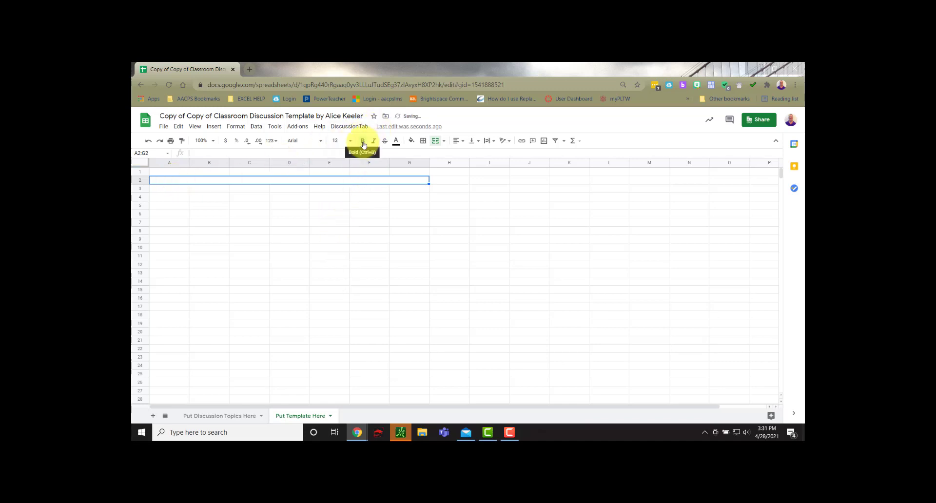
{"action": "left_click", "coordinate": [395, 142]}
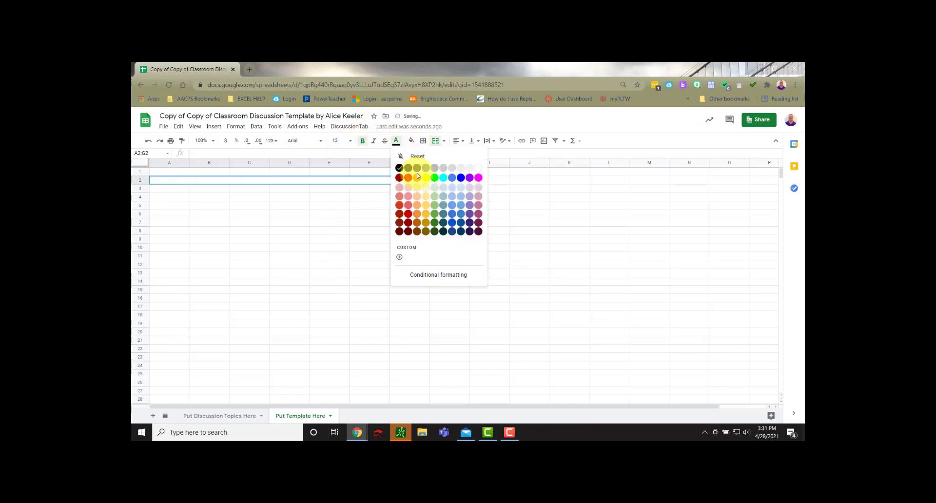
{"action": "left_click", "coordinate": [452, 179]}
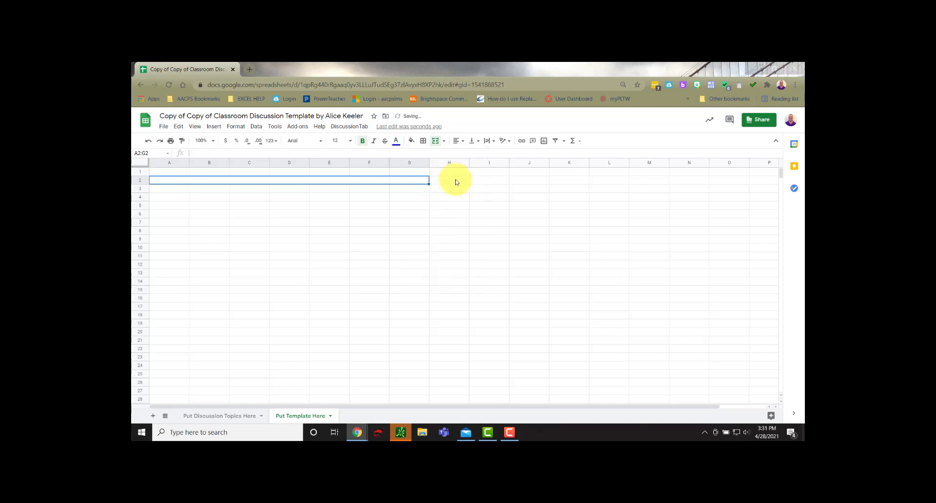
Step: Enter "Name of student's portfolio: <insert owner of portfolio name here>" in the merged row 2 cell
{"action": "double_click", "coordinate": [157, 182]}
{"action": "type", "text": "Name"}
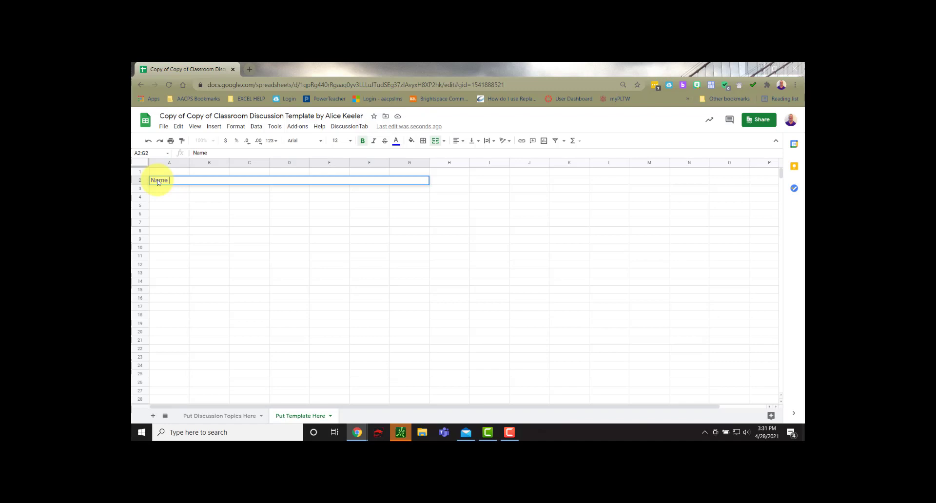
{"action": "type", "text": " of student's portfolio:"}
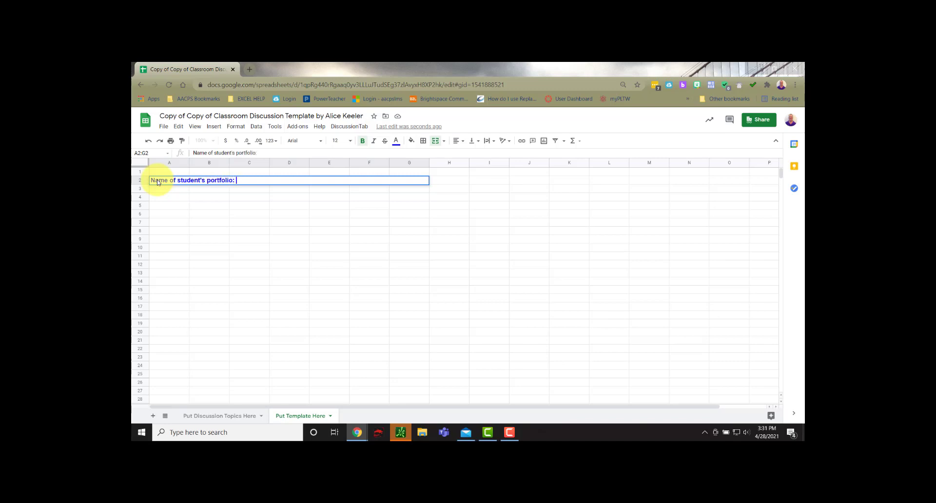
{"action": "type", "text": " <insert"}
{"action": "type", "text": " nwner "}
{"action": "type", "text": "of portfolio name he"}
{"action": "type", "text": "re"}
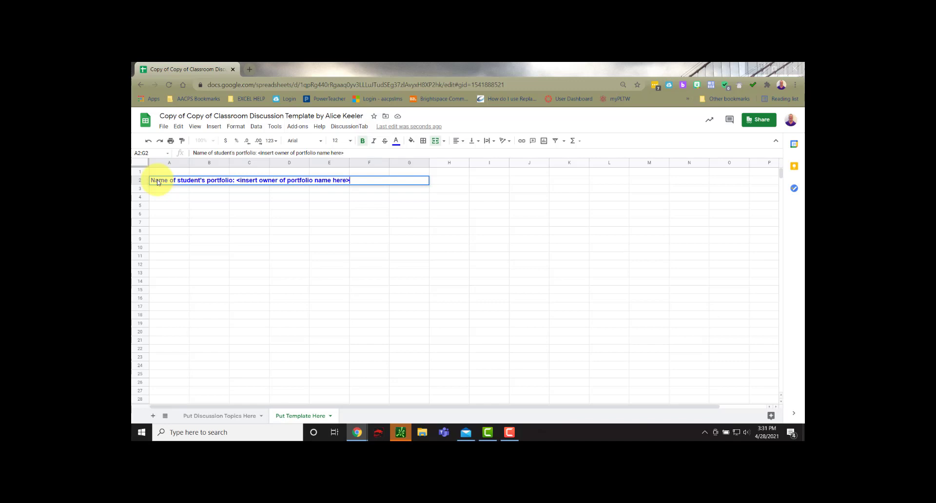
{"action": "type", "text": ">"}
{"action": "left_click", "coordinate": [205, 216]}
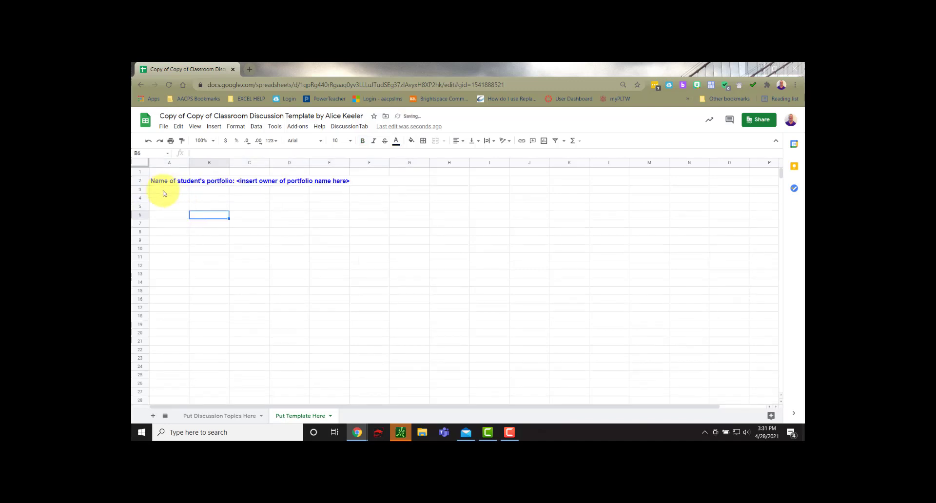
Step: Merge cells A3:H7 and fill them with "Professionalism:" followed by the copied portfolio criteria text
{"action": "left_click_drag", "start_coordinate": [163, 190], "coordinate": [436, 227]}
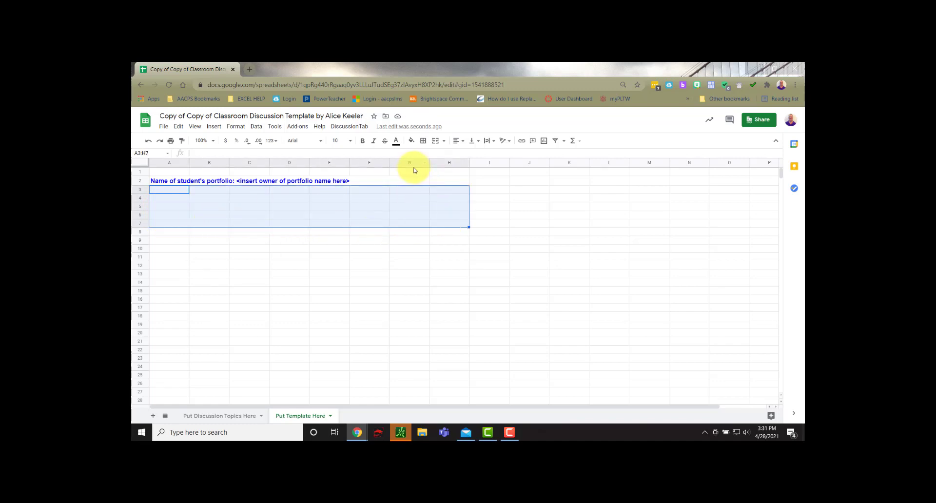
{"action": "left_click", "coordinate": [438, 143]}
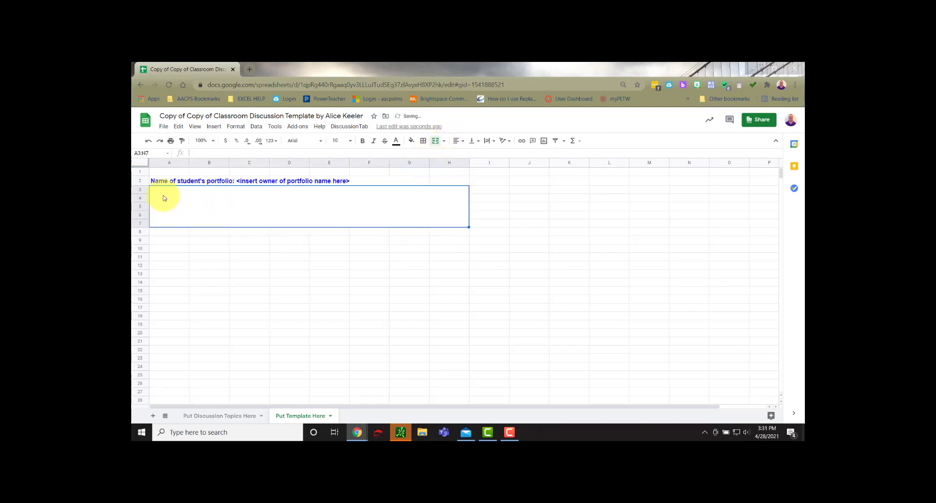
{"action": "double_click", "coordinate": [164, 198]}
{"action": "type", "text": "Professio"}
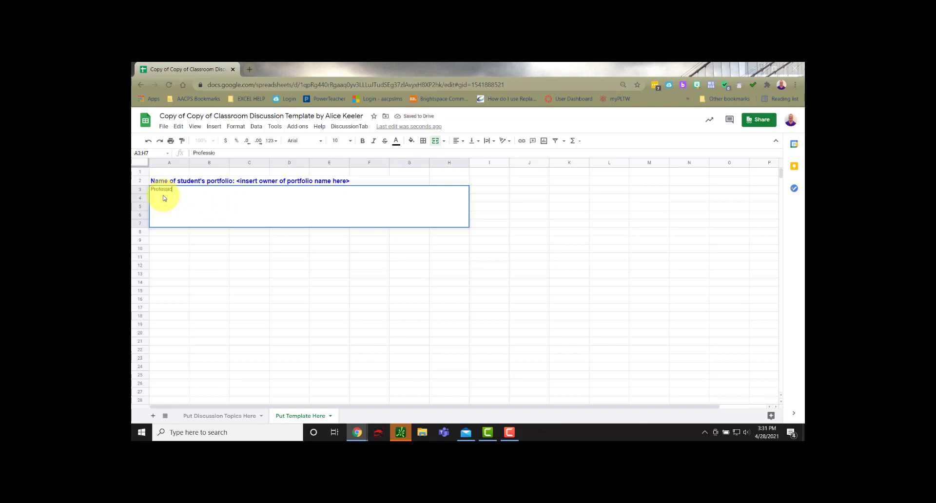
{"action": "type", "text": "nalism:"}
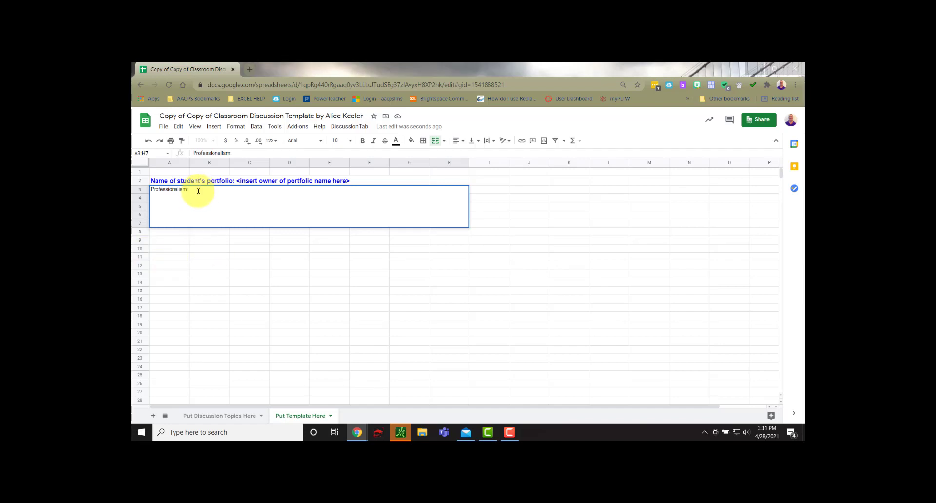
{"action": "type", "text": "Neat in appearance. Obvious care has been taken to create a welcoming, professional, portfolio. Includes contact information for the student on Main page, or on its own CONTACT ME page. Pictures are clear and well organized, scans are clear as well and cropped. No spelling or grammar issues.There should be subpagesfor EACH of the following areas below."}
{"action": "left_click", "coordinate": [371, 258]}
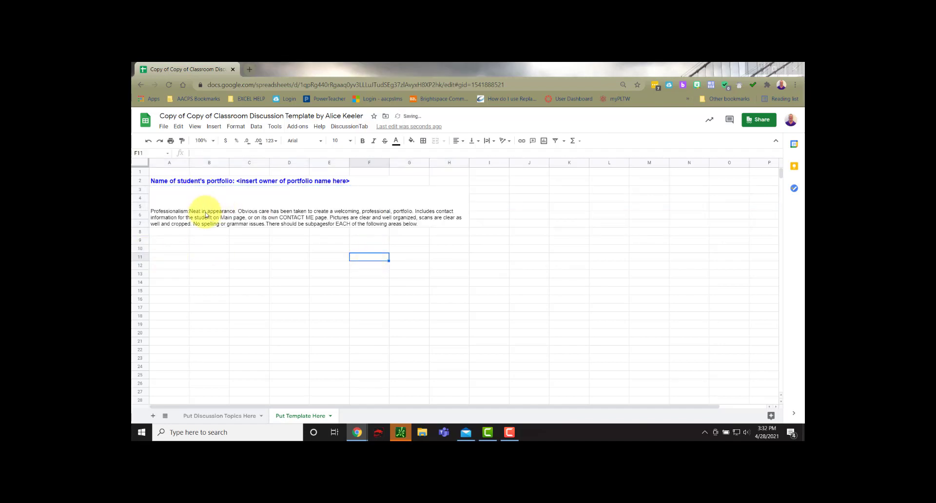
Step: Align the Professionalism text to the top of its merged cell A3:H7
{"action": "left_click", "coordinate": [187, 211]}
{"action": "left_click", "coordinate": [475, 141]}
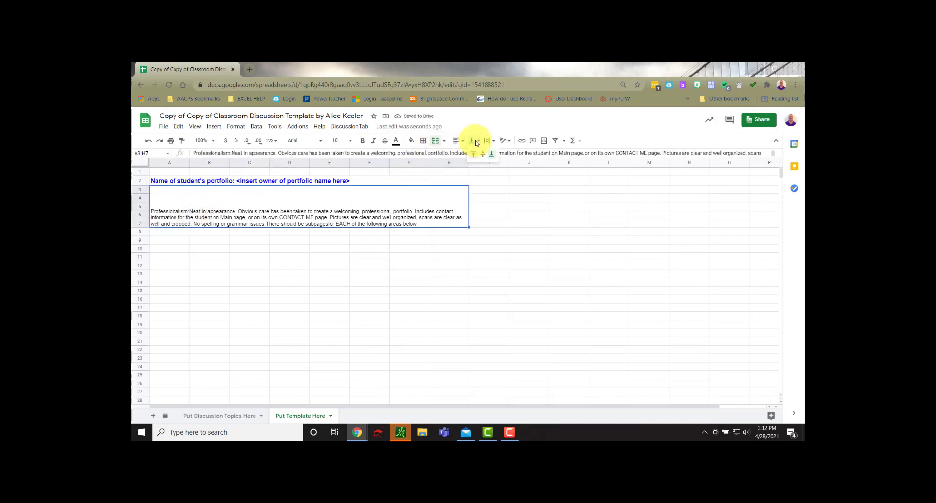
{"action": "left_click", "coordinate": [474, 153]}
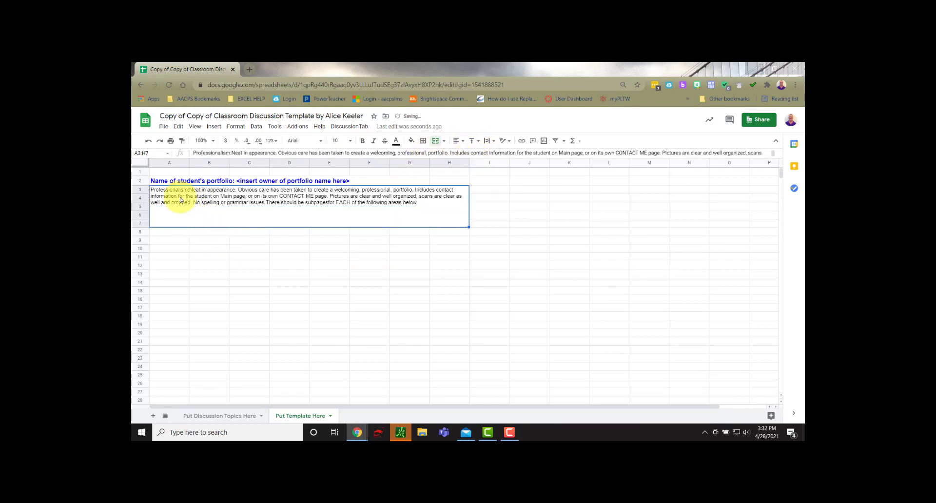
Step: Format only the word "Professionalism:" in A3:H7 as bold, red, 12 pt text
{"action": "double_click", "coordinate": [189, 190]}
{"action": "left_click_drag", "start_coordinate": [190, 190], "coordinate": [144, 192]}
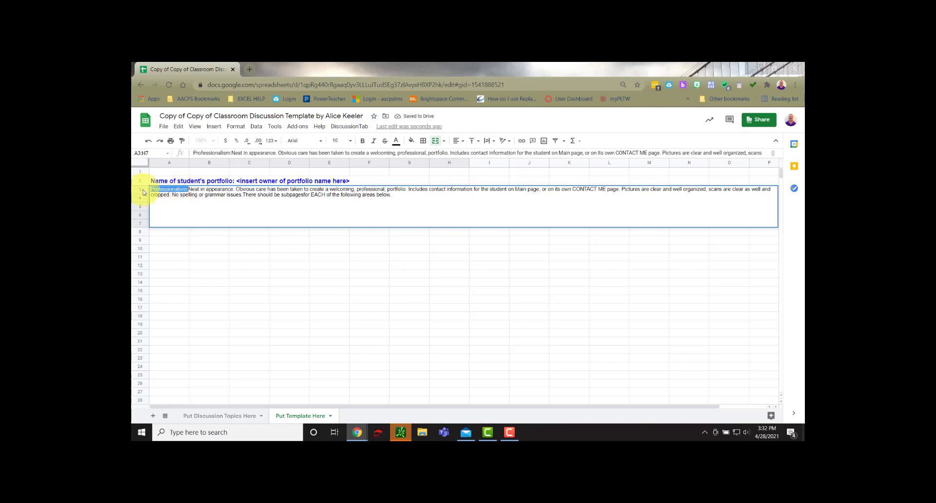
{"action": "left_click", "coordinate": [362, 140]}
{"action": "left_click", "coordinate": [396, 141]}
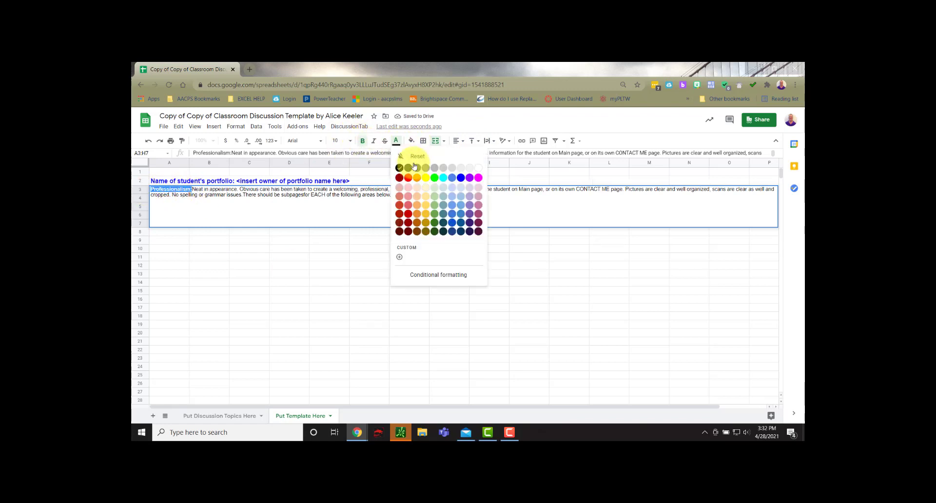
{"action": "left_click", "coordinate": [408, 178]}
{"action": "left_click", "coordinate": [350, 141]}
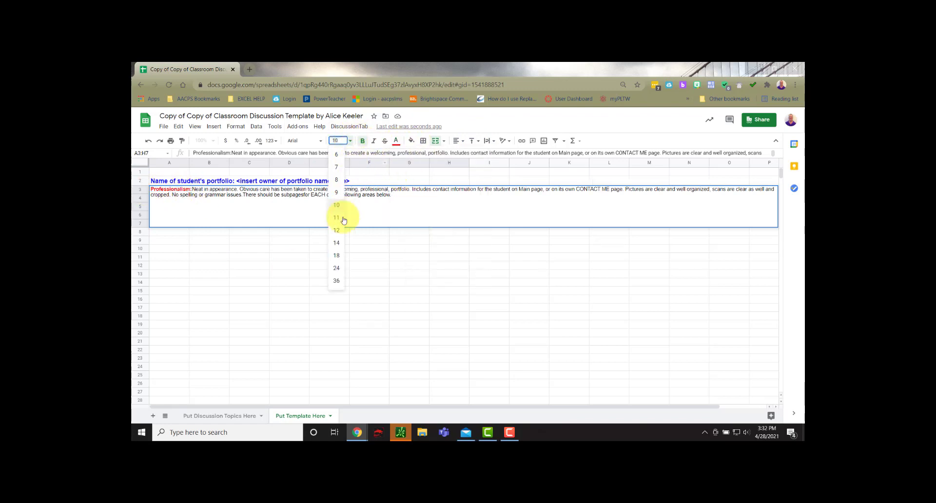
{"action": "left_click", "coordinate": [337, 230]}
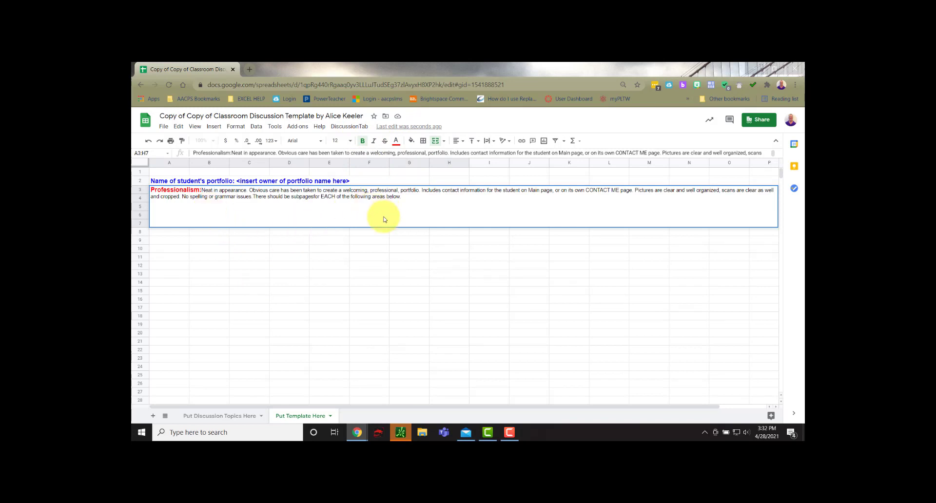
{"action": "left_click", "coordinate": [320, 257]}
Step: Merge cells A8:H12 below the Professionalism block into one cell
{"action": "left_click_drag", "start_coordinate": [163, 232], "coordinate": [441, 273]}
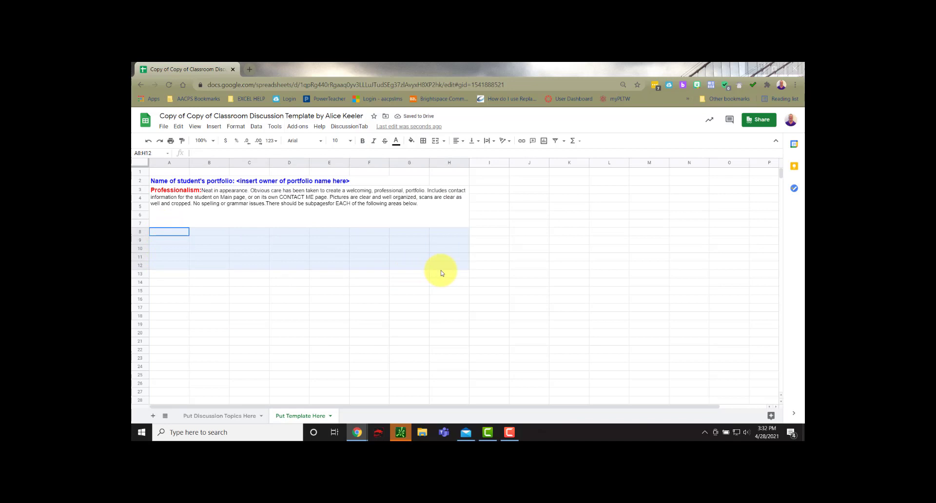
{"action": "left_click", "coordinate": [436, 140]}
{"action": "double_click", "coordinate": [187, 235]}
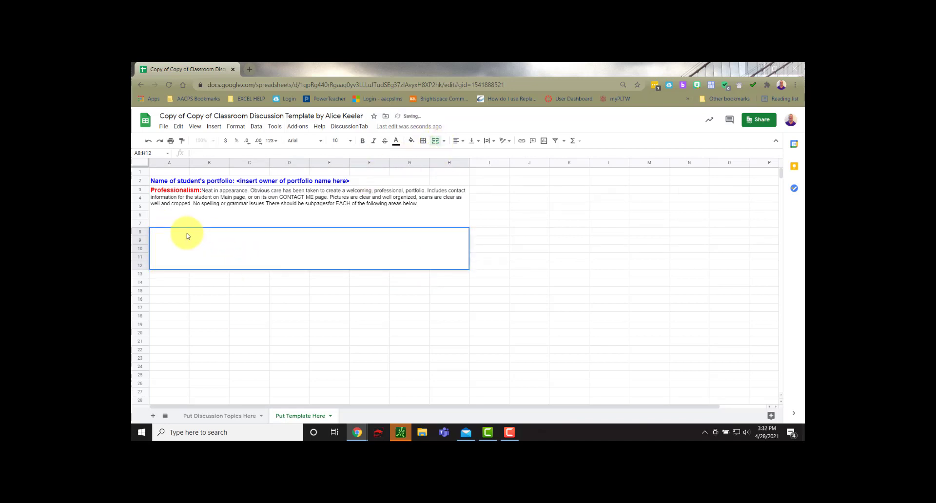
{"action": "type", "text": "Revie"}
{"action": "type", "text": "wer's R"}
{"action": "key", "text": "BackSpace"}
{"action": "key", "text": "BackSpace"}
{"action": "key", "text": "BackSpace"}
{"action": "key", "text": "BackSpace"}
{"action": "key", "text": "BackSpace"}
{"action": "key", "text": "BackSpace"}
{"action": "key", "text": "BackSpace"}
{"action": "key", "text": "BackSpace"}
{"action": "key", "text": "BackSpace"}
{"action": "key", "text": "BackSpace"}
{"action": "key", "text": "BackSpace"}
{"action": "key", "text": "BackSpace"}
{"action": "key", "text": "BackSpace"}
{"action": "key", "text": "BackSpace"}
Step: Enter "Peer Review: <insert per review comments here>" in the merged cell A8:H12
{"action": "type", "text": "Peer Review"}
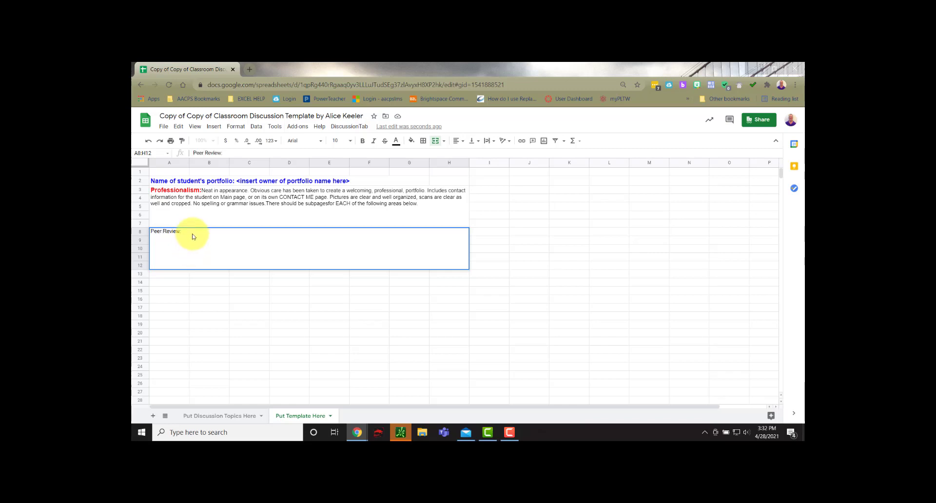
{"action": "type", "text": ": <insert per review comments here>"}
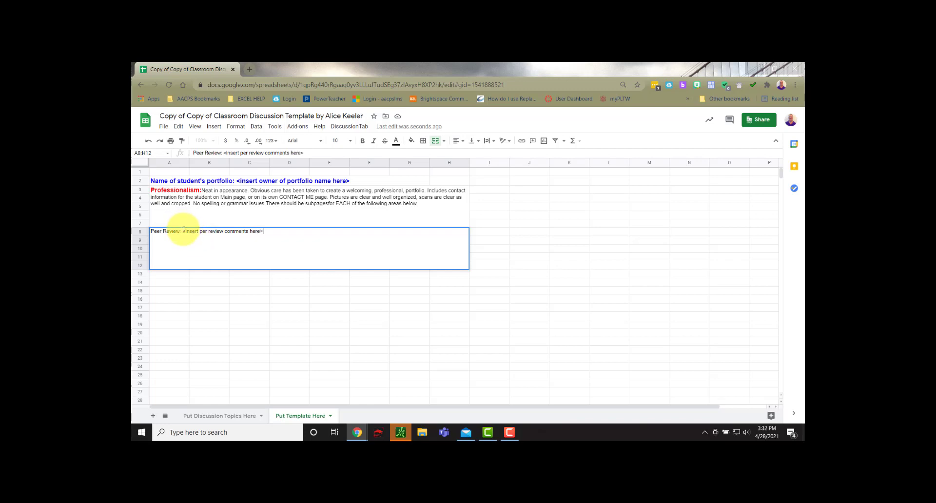
Step: Format only the "Peer Review:" label in A8:H12 as 12 pt, bold, red text
{"action": "left_click_drag", "start_coordinate": [183, 231], "coordinate": [151, 232]}
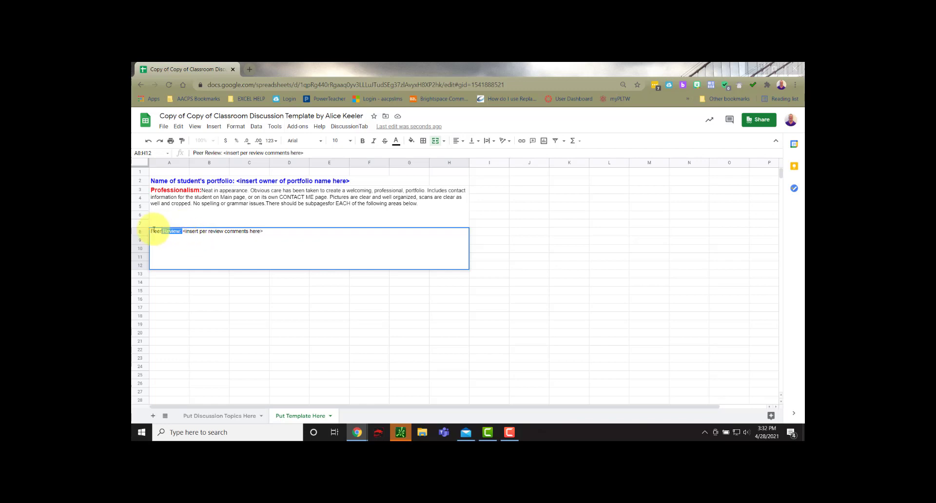
{"action": "left_click", "coordinate": [350, 141]}
{"action": "left_click", "coordinate": [335, 236]}
{"action": "left_click", "coordinate": [362, 140]}
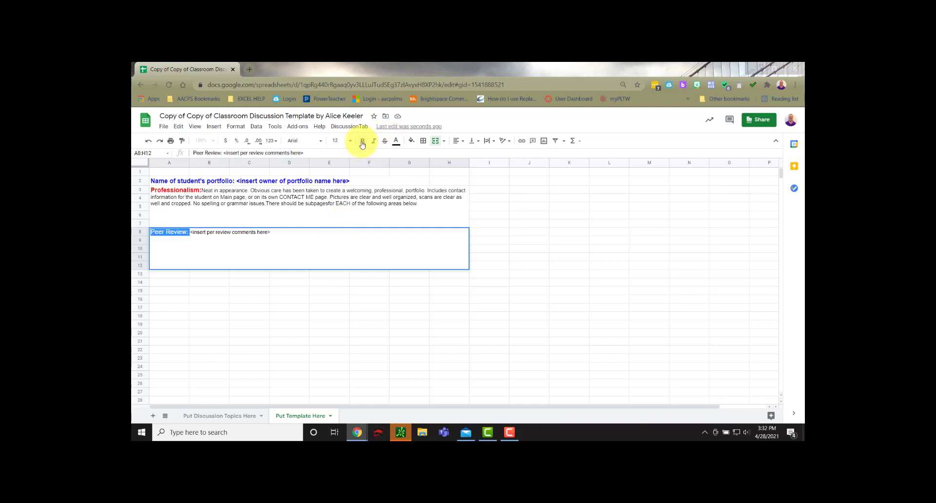
{"action": "left_click", "coordinate": [396, 140]}
{"action": "left_click", "coordinate": [409, 176]}
{"action": "left_click", "coordinate": [323, 290]}
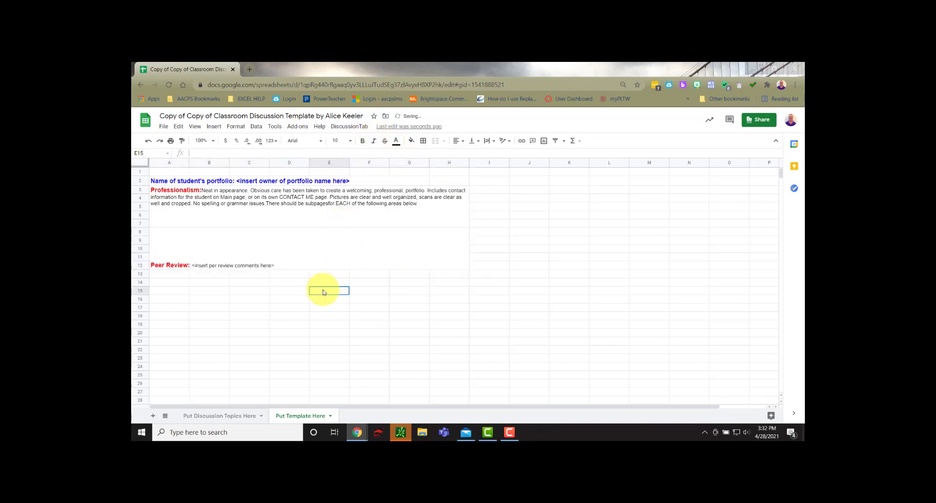
Step: Align the Peer Review text to the top of its merged cell A8:H12
{"action": "left_click", "coordinate": [232, 254]}
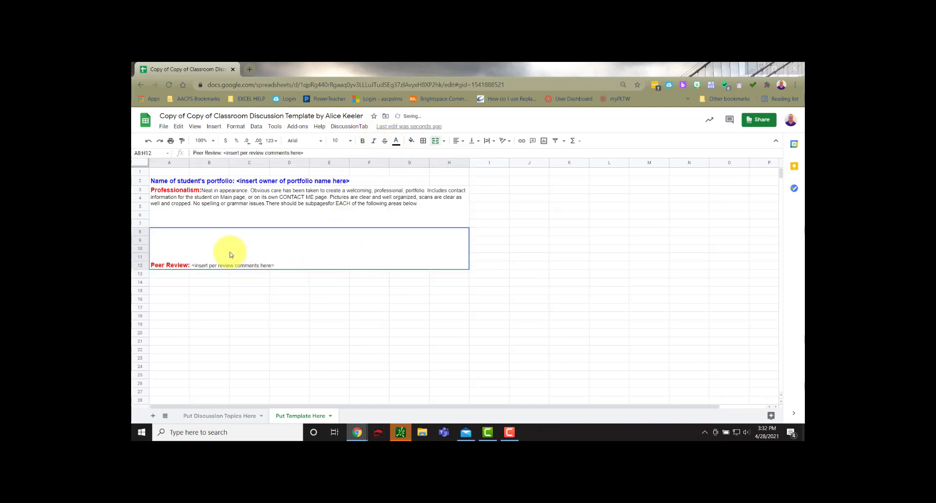
{"action": "left_click", "coordinate": [473, 141]}
{"action": "left_click", "coordinate": [467, 153]}
{"action": "left_click", "coordinate": [336, 308]}
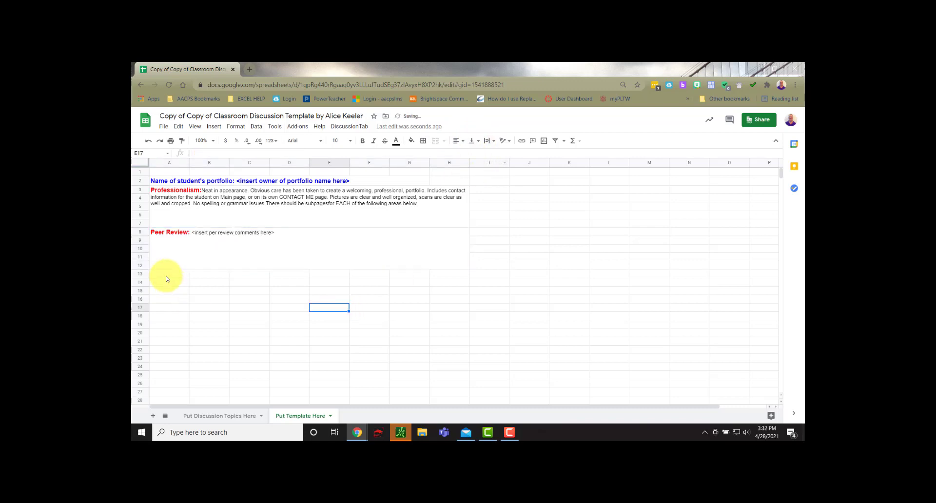
Step: Merge cells A13:H17 below the Peer Review block into one cell
{"action": "left_click_drag", "start_coordinate": [163, 273], "coordinate": [457, 305]}
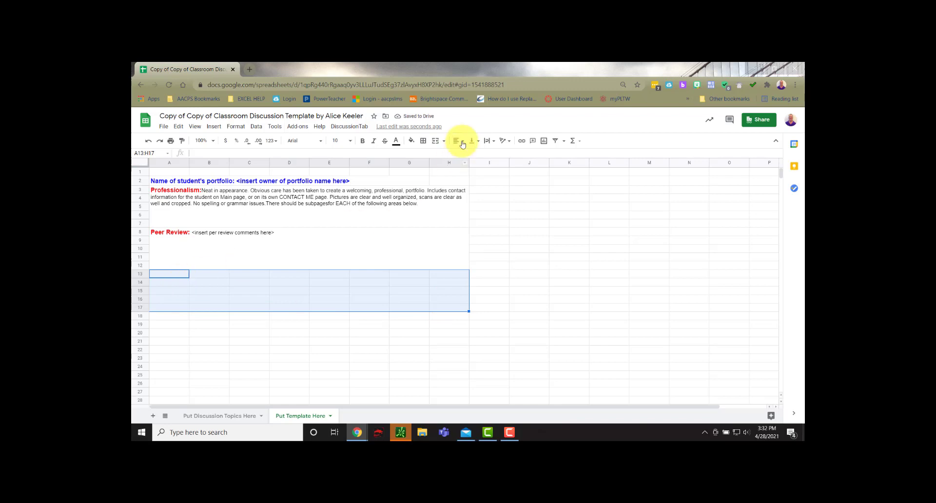
{"action": "left_click", "coordinate": [435, 140]}
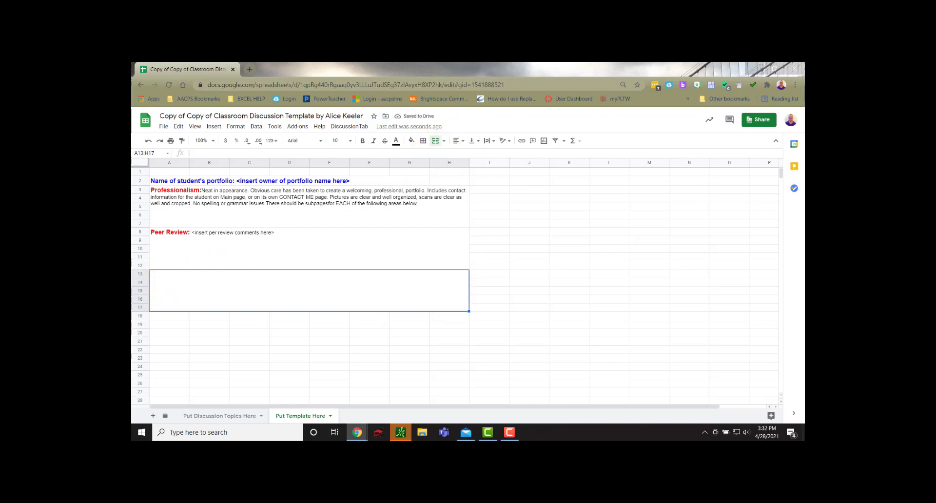
Step: Enter "POE:" in the merged cell A13:H17 and format it as 12 pt, bold, red text
{"action": "double_click", "coordinate": [179, 287]}
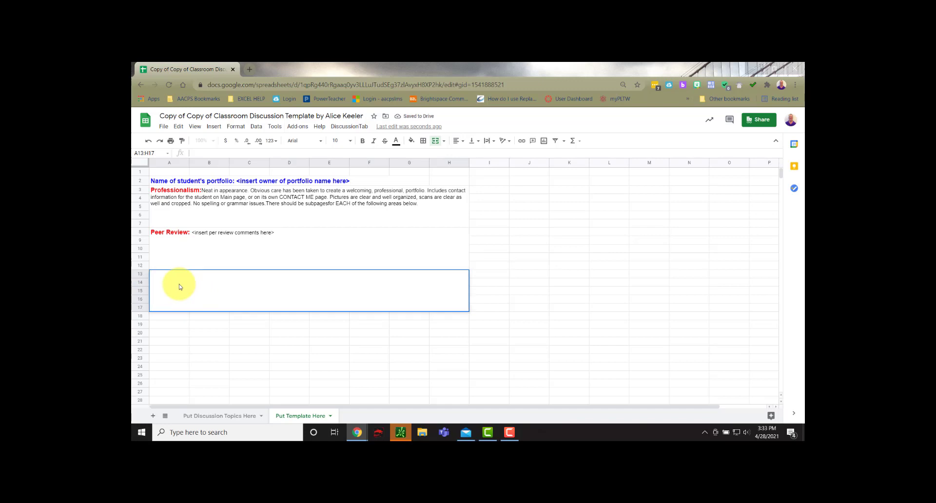
{"action": "type", "text": "POE:"}
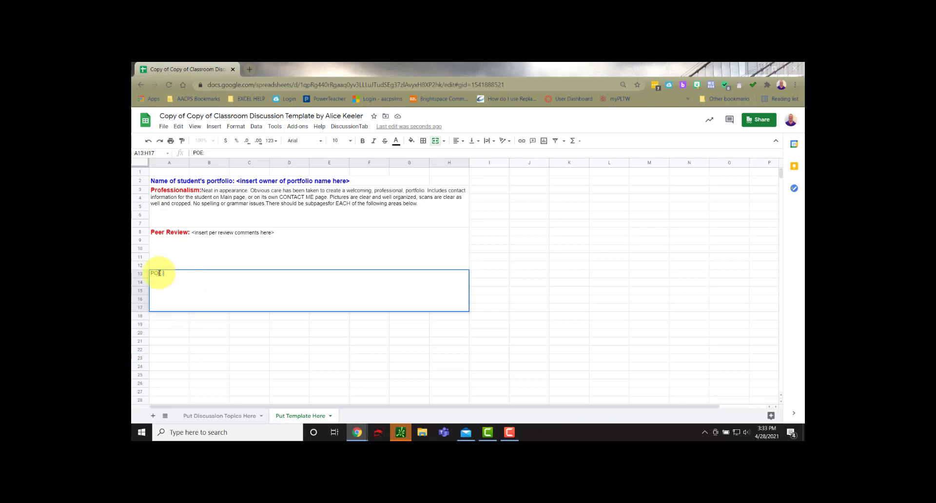
{"action": "left_click_drag", "start_coordinate": [147, 276], "coordinate": [248, 264]}
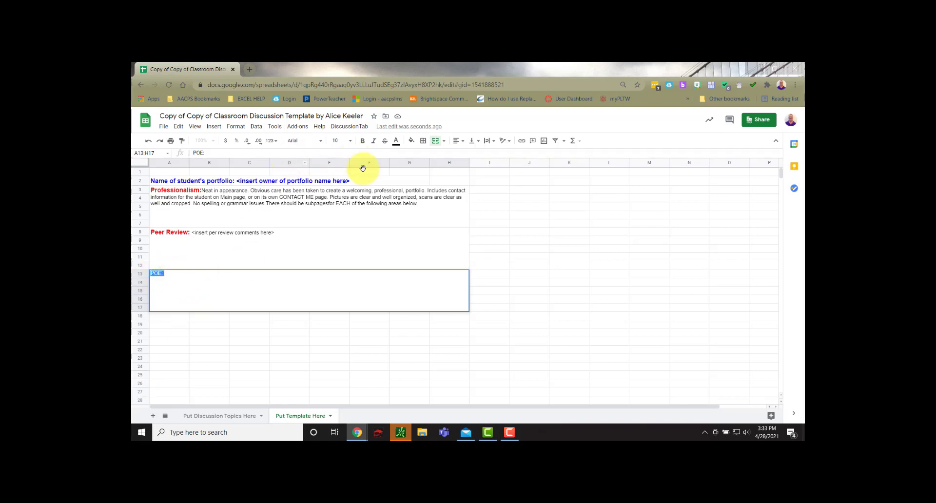
{"action": "left_click", "coordinate": [351, 142]}
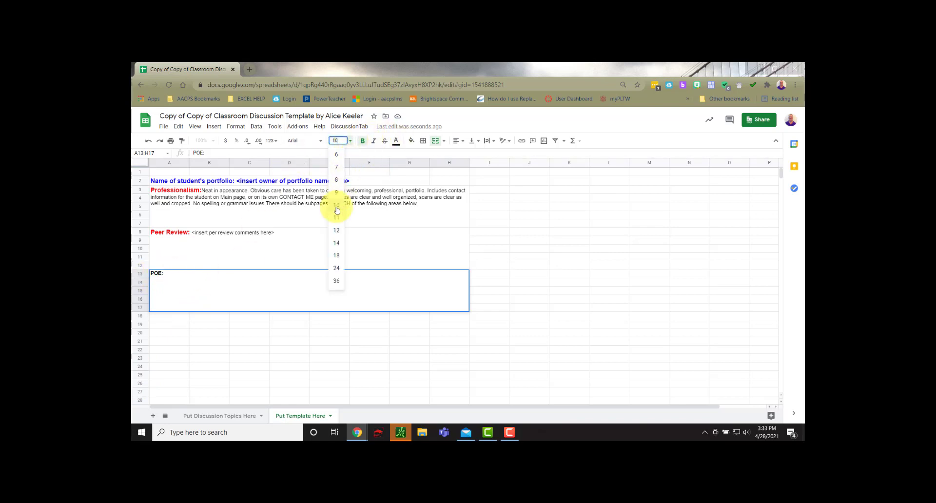
{"action": "left_click", "coordinate": [336, 230]}
{"action": "left_click", "coordinate": [396, 141]}
{"action": "left_click", "coordinate": [409, 179]}
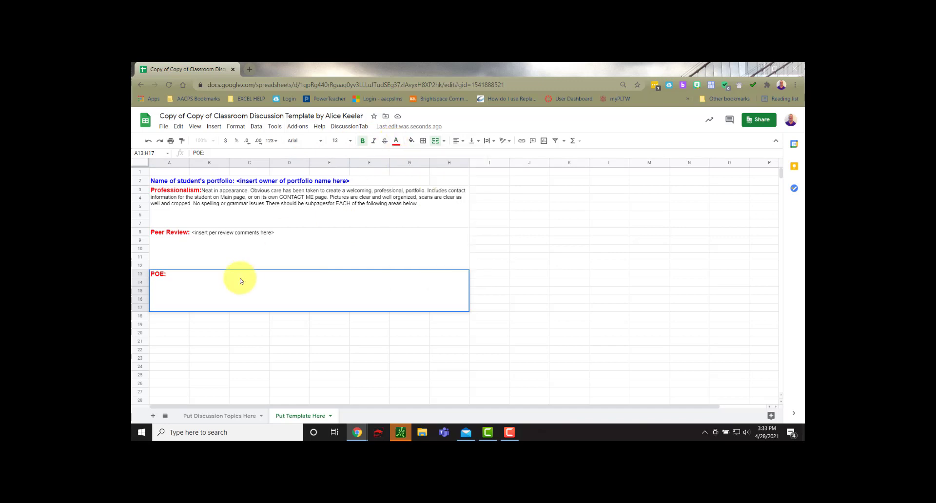
Step: Try to set 10 pt black formatting for text added after the "POE:" label
{"action": "left_click", "coordinate": [174, 276]}
{"action": "left_click", "coordinate": [344, 140]}
{"action": "left_click", "coordinate": [336, 205]}
{"action": "left_click", "coordinate": [395, 141]}
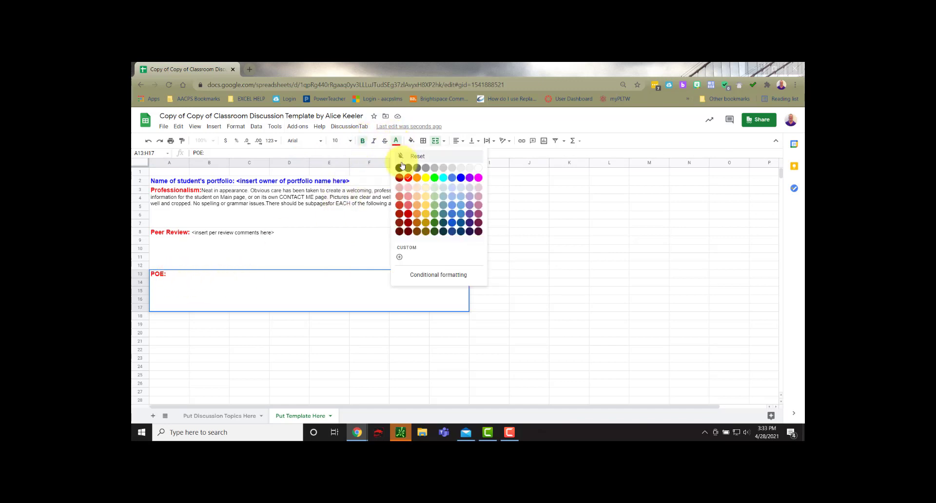
{"action": "left_click", "coordinate": [405, 164]}
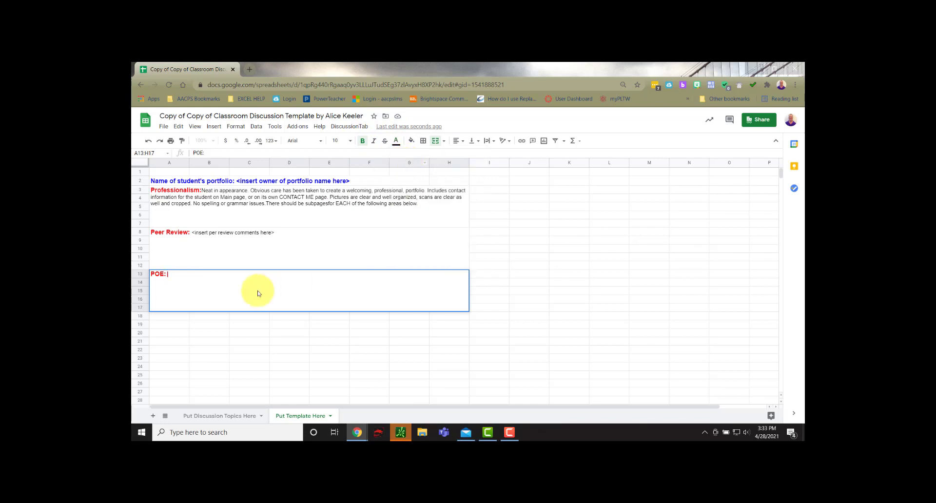
{"action": "left_click", "coordinate": [396, 142]}
{"action": "left_click", "coordinate": [400, 168]}
Step: Paste the course and project description after "POE:" and format only that description as 10 pt, non-bold, black text
{"action": "left_click_drag", "start_coordinate": [167, 273], "coordinate": [181, 277]}
{"action": "type", "text": "Contains description of the course and brief descriptions of at least two projects. Screen shots and/or pictures and/or tables and graphs are used to highlight the work completed during the project. There is a clear connection for the project, and how it aligned with the unit of study. A clear sense that the person writing the portfolio, fully understands the depth of what they studied, and its connection to the course."}
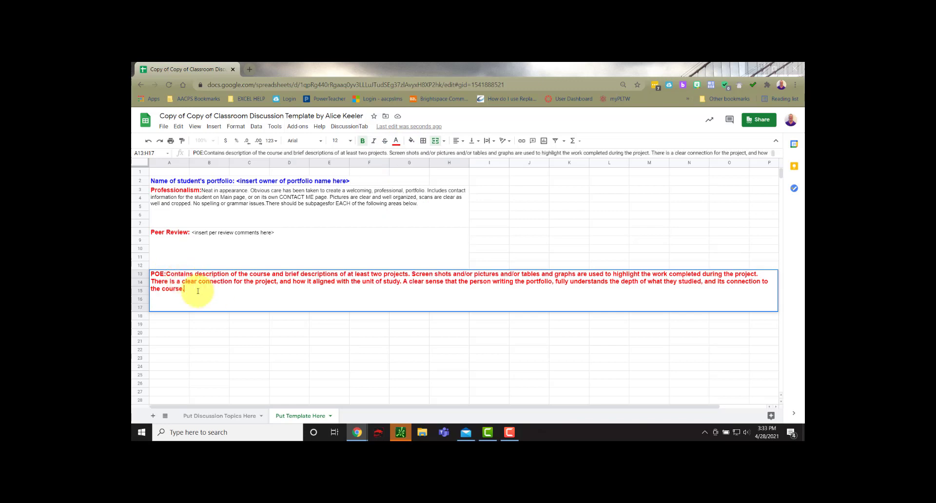
{"action": "left_click_drag", "start_coordinate": [167, 275], "coordinate": [198, 292]}
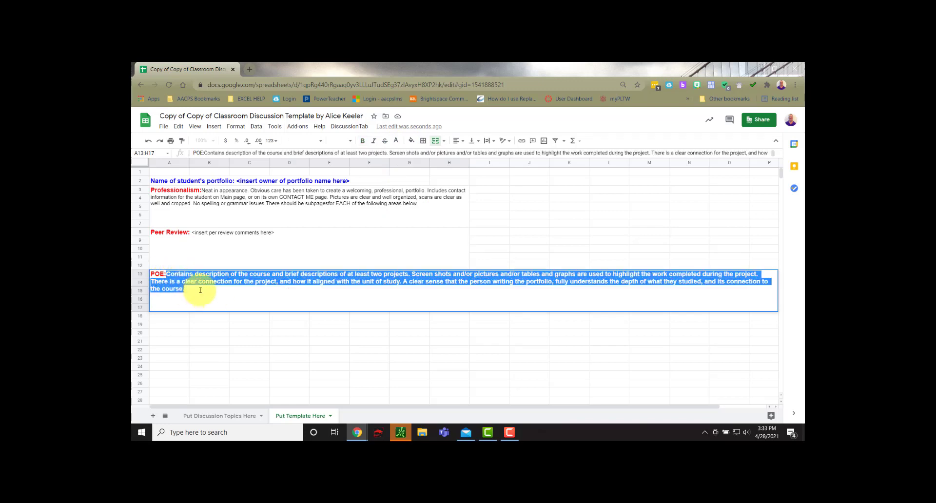
{"action": "left_click", "coordinate": [362, 141]}
{"action": "left_click", "coordinate": [396, 141]}
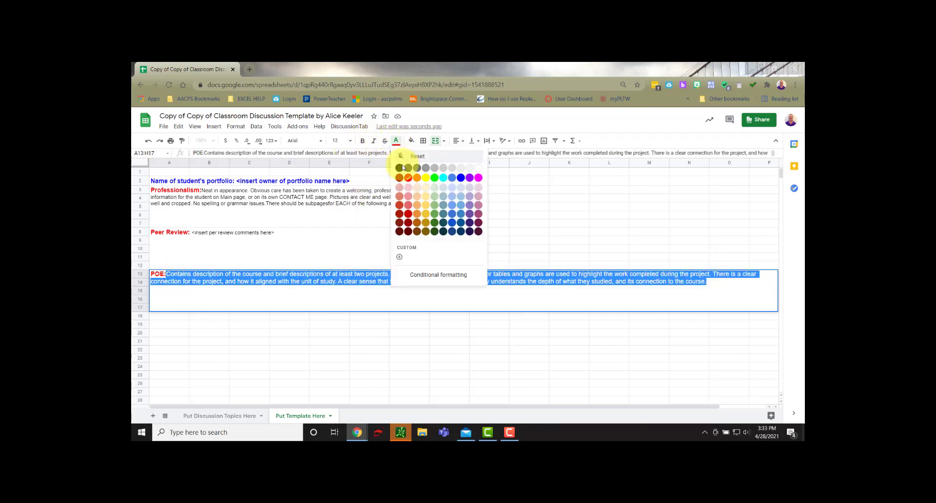
{"action": "left_click", "coordinate": [400, 167]}
{"action": "left_click", "coordinate": [350, 141]}
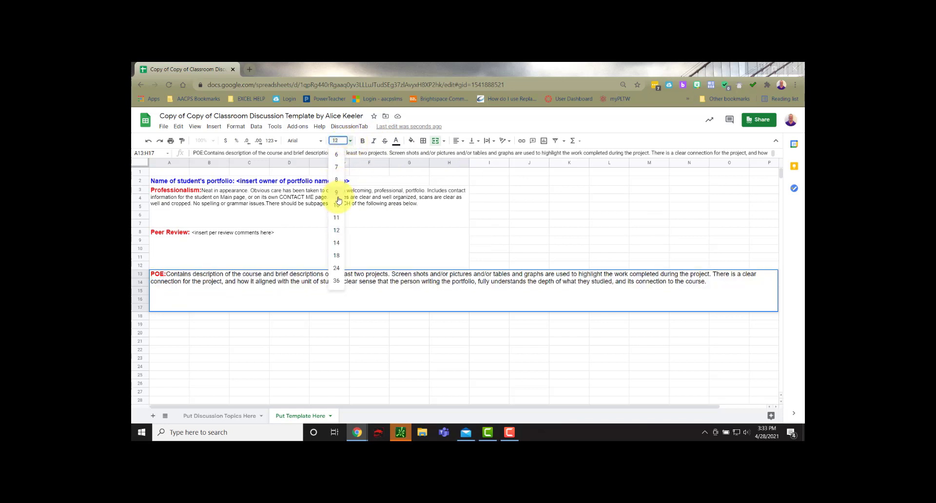
{"action": "left_click", "coordinate": [339, 203]}
{"action": "left_click", "coordinate": [256, 307]}
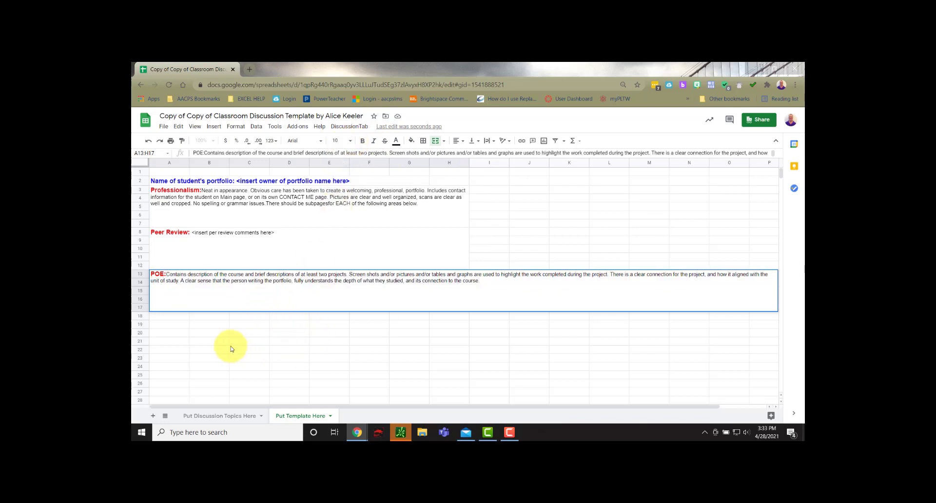
Step: Merge cells A18:H22 into one cell and enter "Peer Review: <insert peer review comments here>" in it
{"action": "left_click", "coordinate": [176, 341]}
{"action": "left_click_drag", "start_coordinate": [164, 318], "coordinate": [445, 349]}
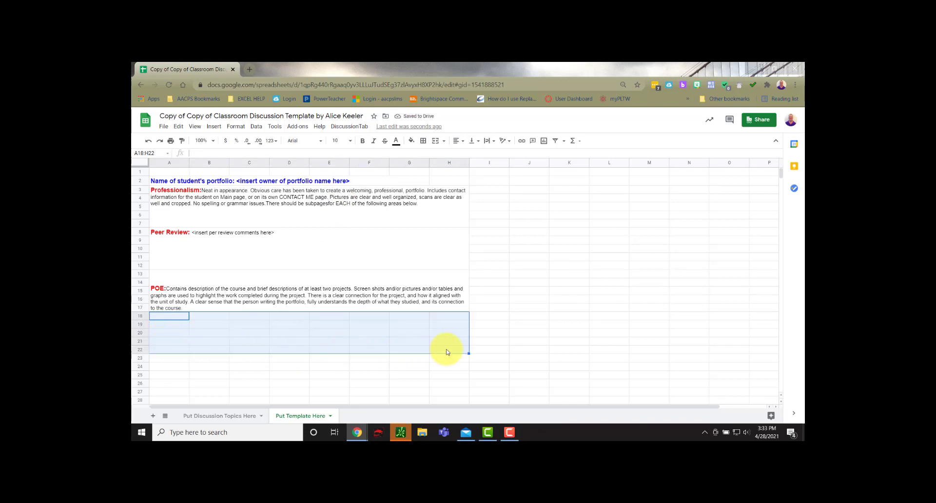
{"action": "left_click", "coordinate": [436, 141]}
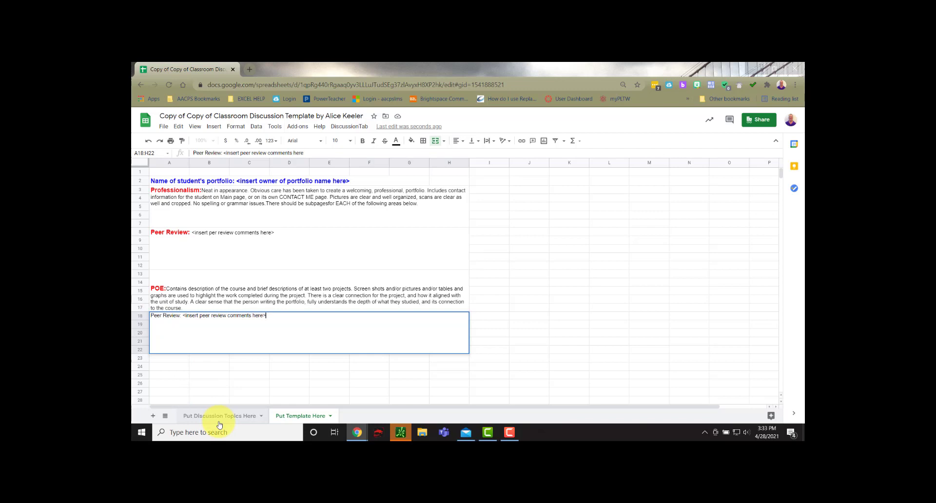
Step: Correct "per" to "peer" in the Peer Review placeholder text in A8:H12
{"action": "double_click", "coordinate": [215, 233]}
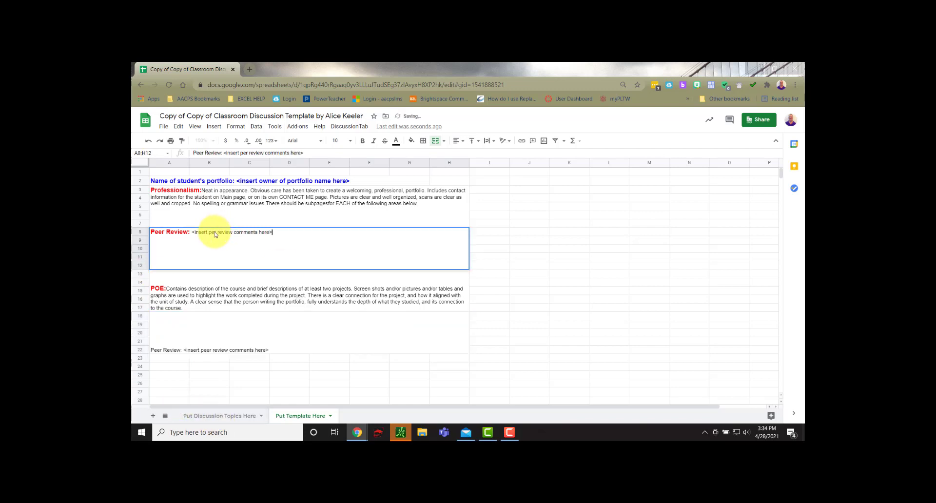
{"action": "type", "text": "e"}
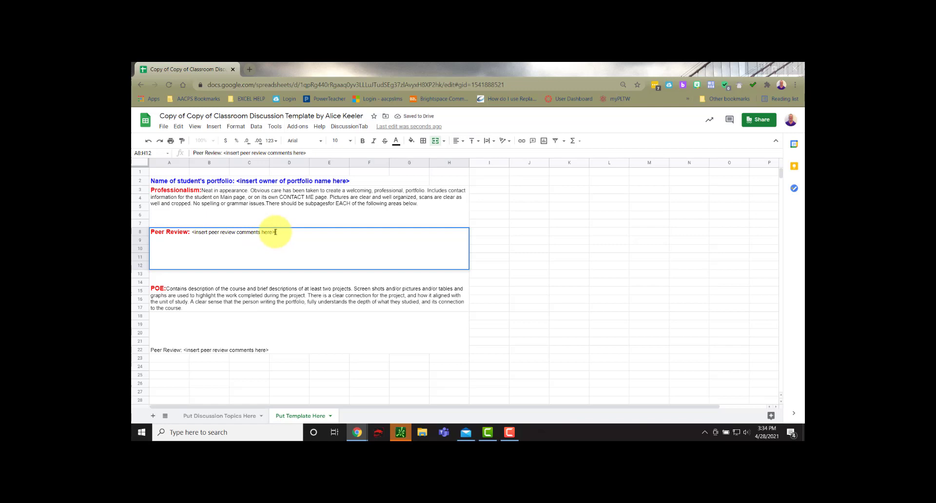
Step: Align the text to the top in the merged Peer Review cell A18:H22 and the POE cell A13:H17
{"action": "left_click", "coordinate": [285, 337]}
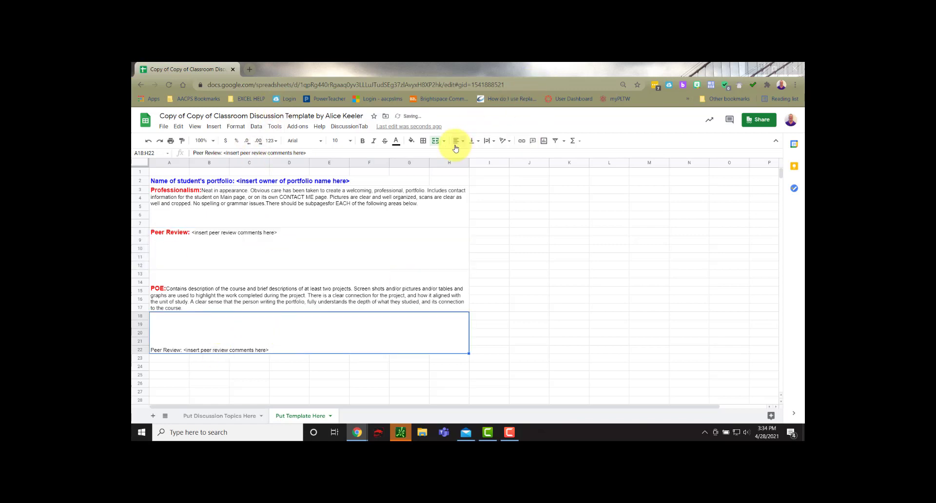
{"action": "left_click", "coordinate": [472, 141]}
{"action": "left_click", "coordinate": [471, 157]}
{"action": "left_click", "coordinate": [204, 300]}
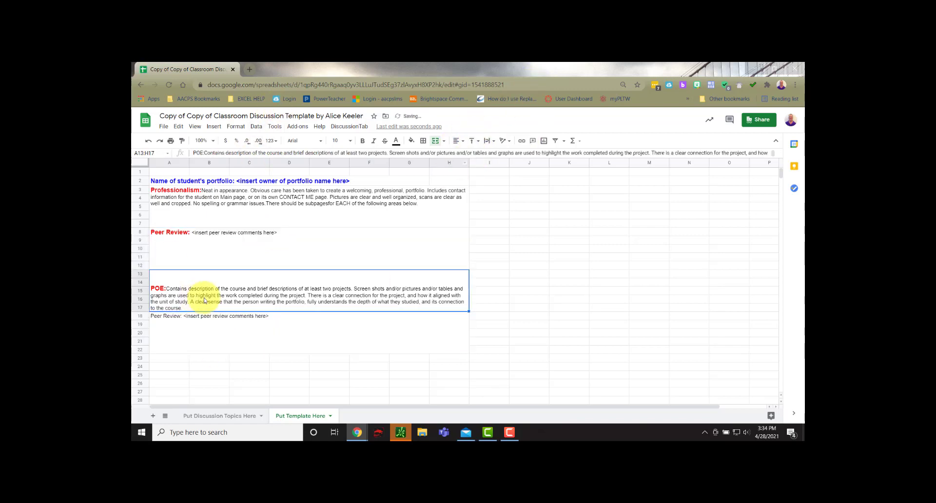
{"action": "left_click", "coordinate": [477, 145]}
{"action": "left_click", "coordinate": [471, 157]}
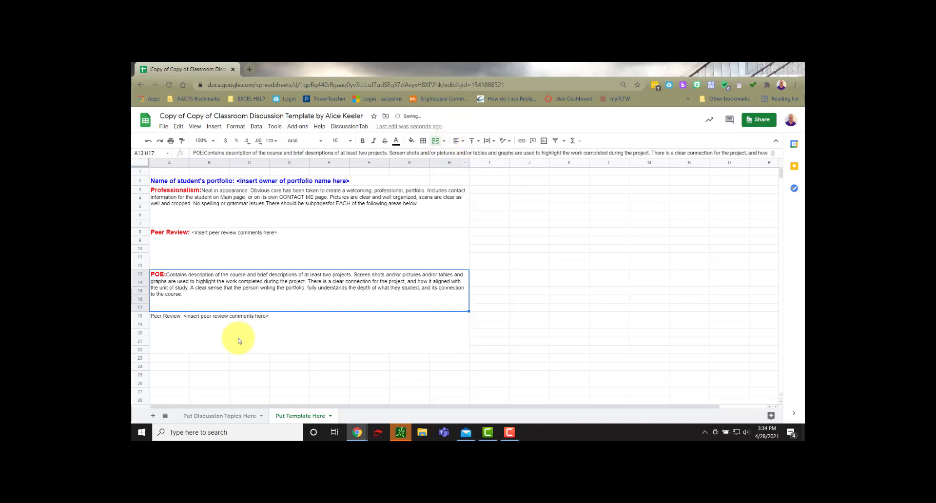
Step: Format only the "Peer Review:" label in A18:H22 as 12 pt, bold, red text
{"action": "left_click", "coordinate": [183, 319]}
{"action": "double_click", "coordinate": [181, 317]}
{"action": "left_click_drag", "start_coordinate": [181, 316], "coordinate": [149, 317]}
{"action": "left_click", "coordinate": [363, 141]}
{"action": "left_click", "coordinate": [346, 141]}
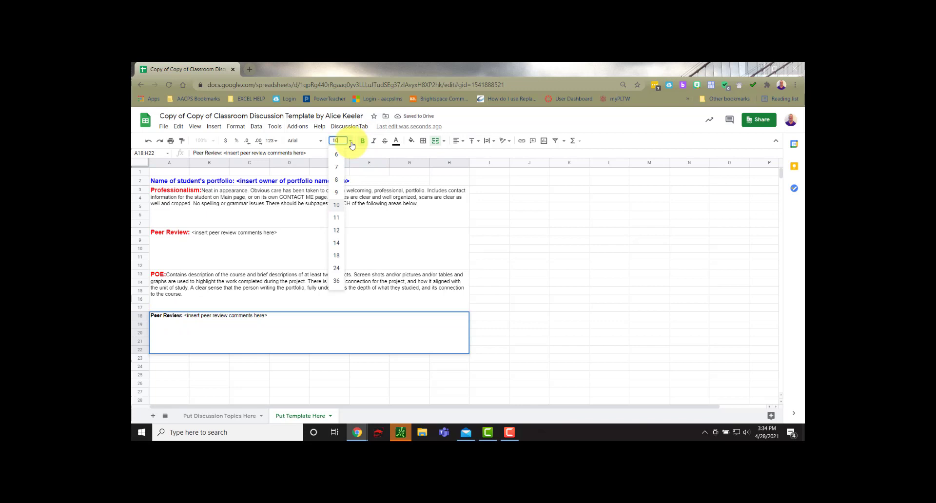
{"action": "left_click", "coordinate": [341, 214]}
{"action": "left_click", "coordinate": [395, 146]}
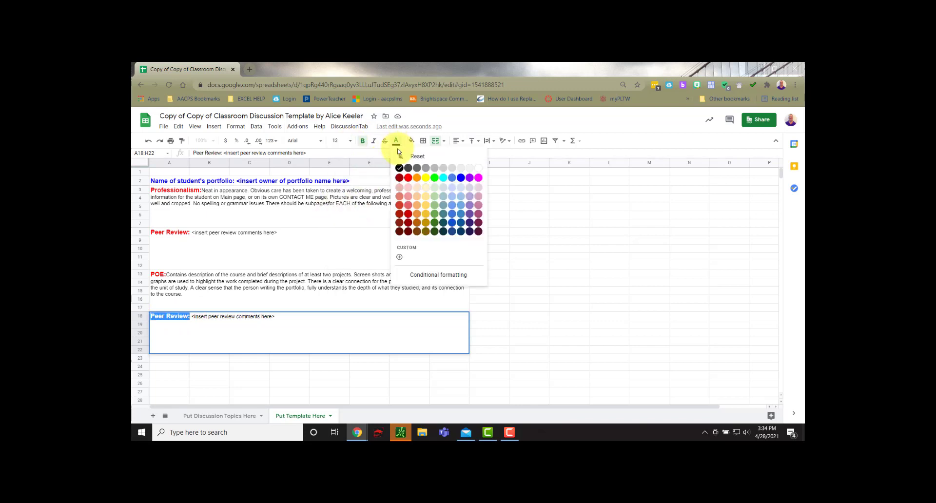
{"action": "left_click", "coordinate": [412, 175]}
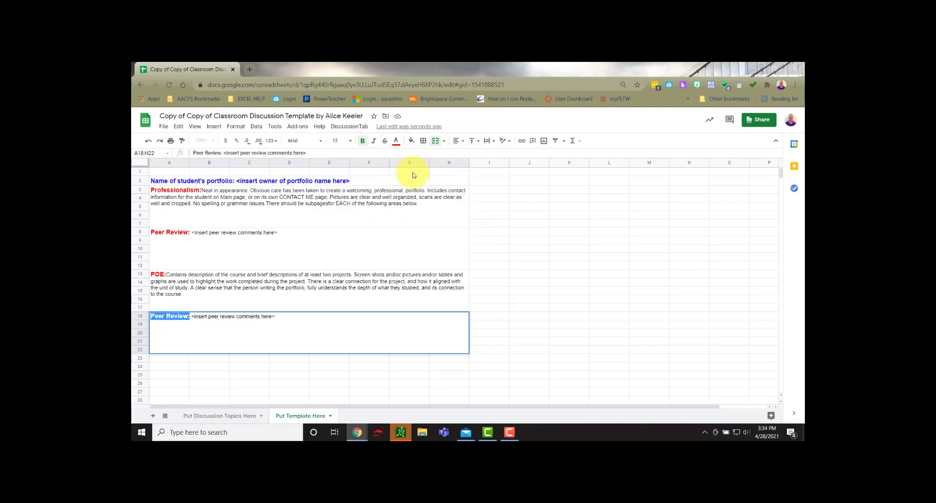
{"action": "left_click", "coordinate": [304, 375]}
Step: Fill both Peer Review cells, A8:H12 and A18:H22, and the portfolio name cell A2:G2 with light gray
{"action": "left_click", "coordinate": [336, 338]}
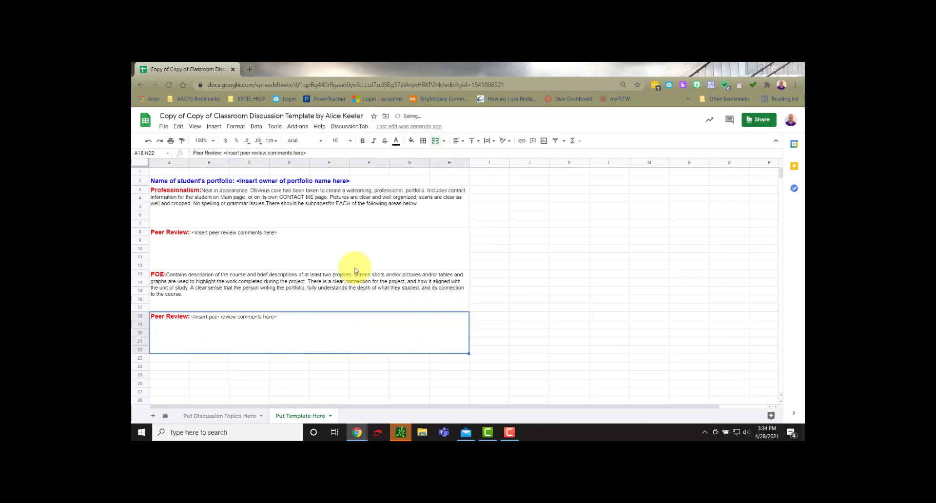
{"action": "left_click", "coordinate": [299, 251], "text": "ctrl"}
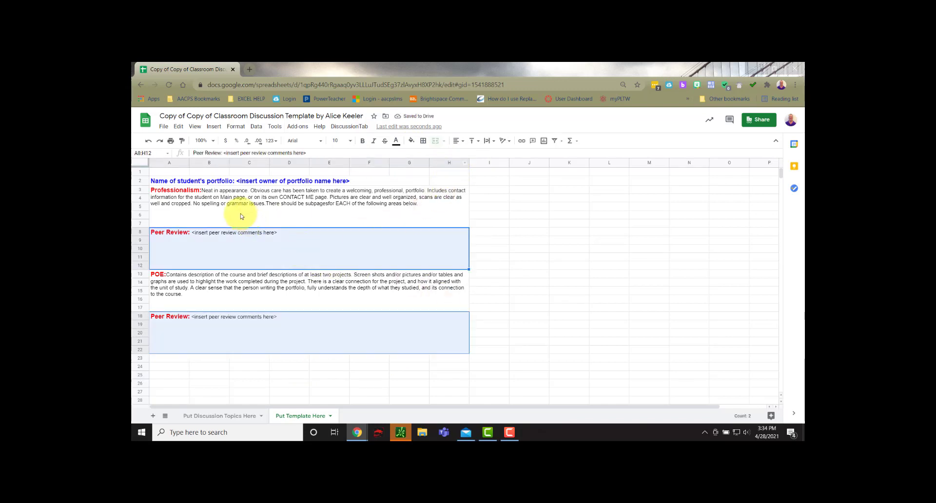
{"action": "left_click", "coordinate": [236, 181], "text": "ctrl"}
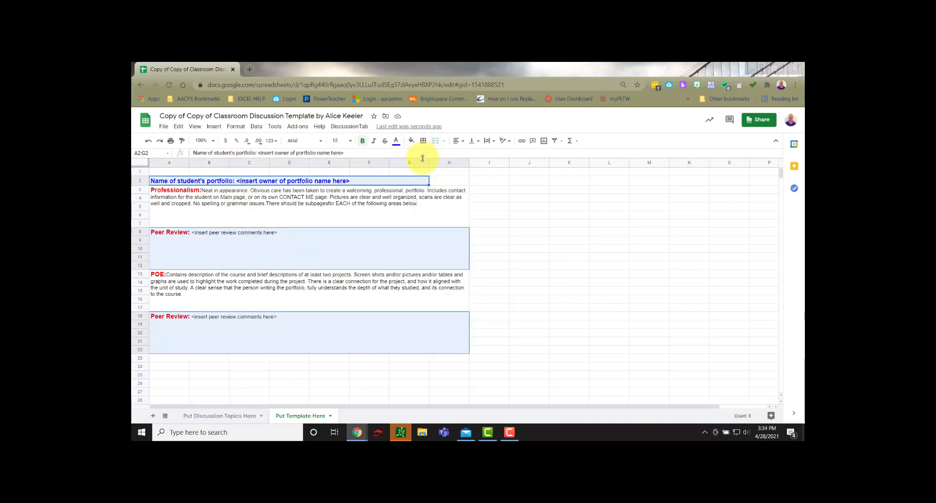
{"action": "left_click", "coordinate": [413, 142]}
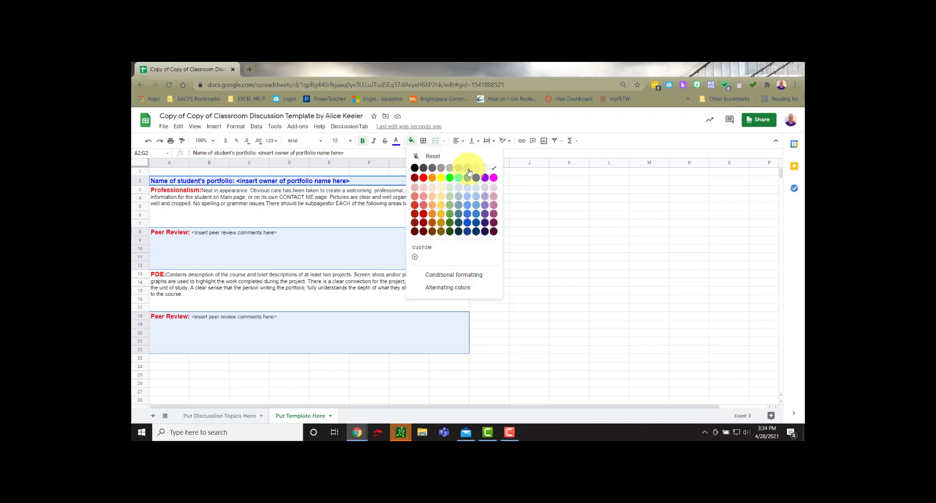
{"action": "left_click", "coordinate": [468, 169]}
{"action": "left_click", "coordinate": [525, 290]}
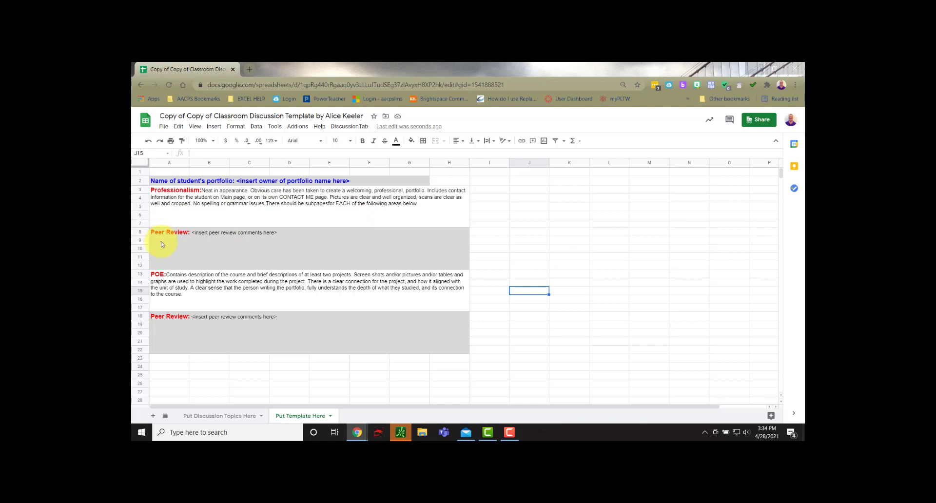
Step: Review the rubric and comment blocks on the template sheet and the tab names on the Put Discussion Topics Here sheet
{"action": "left_click", "coordinate": [199, 236]}
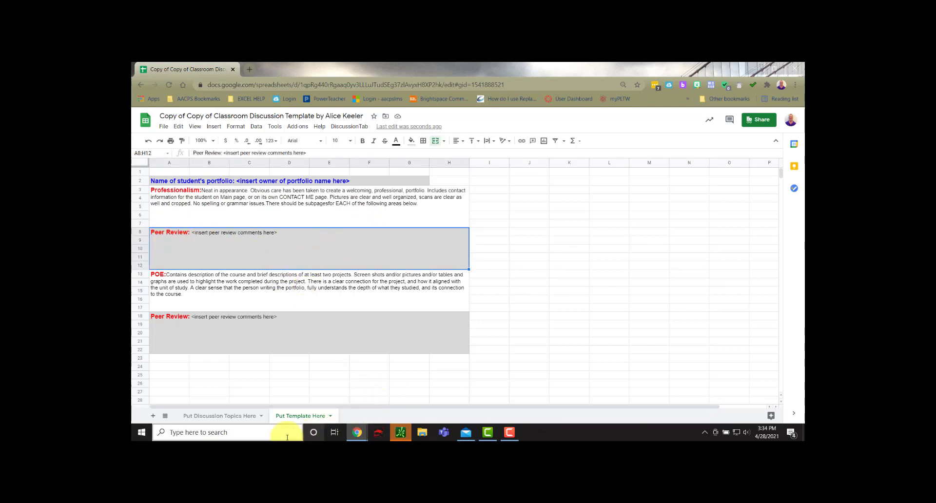
{"action": "left_click", "coordinate": [227, 417]}
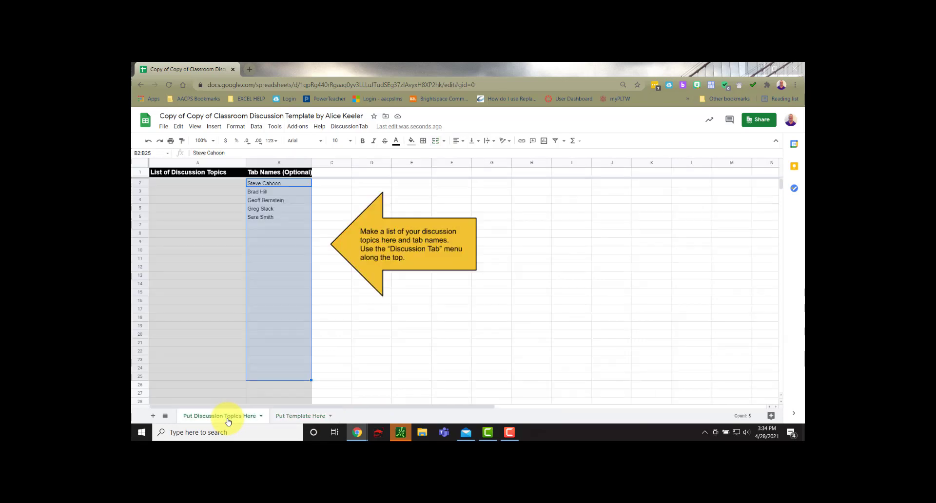
{"action": "left_click", "coordinate": [299, 416]}
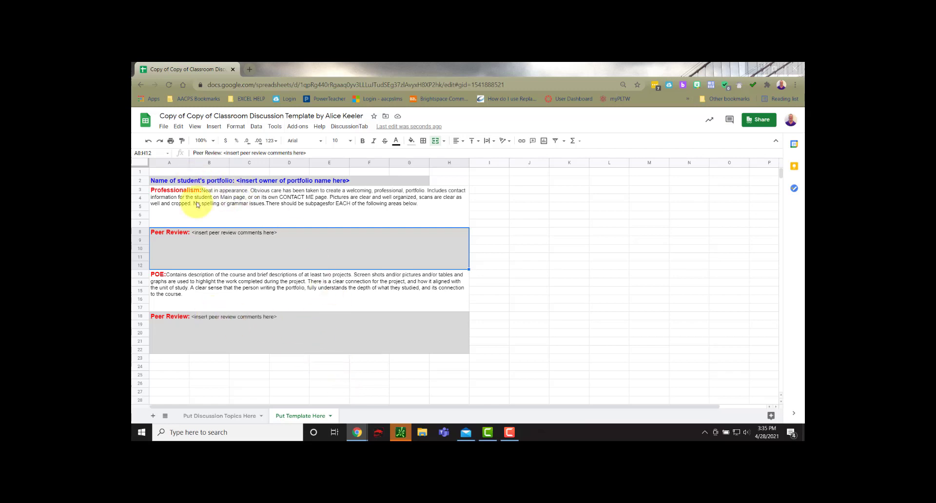
{"action": "scroll", "coordinate": [212, 346], "scroll_direction": "down", "scroll_amount": 2}
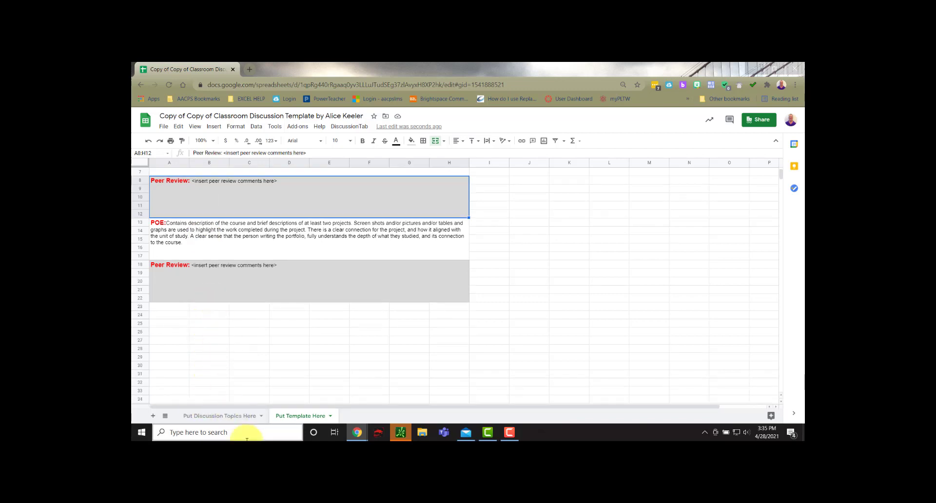
{"action": "scroll", "coordinate": [219, 286], "scroll_direction": "down", "scroll_amount": 2}
{"action": "scroll", "coordinate": [229, 286], "scroll_direction": "up", "scroll_amount": 4}
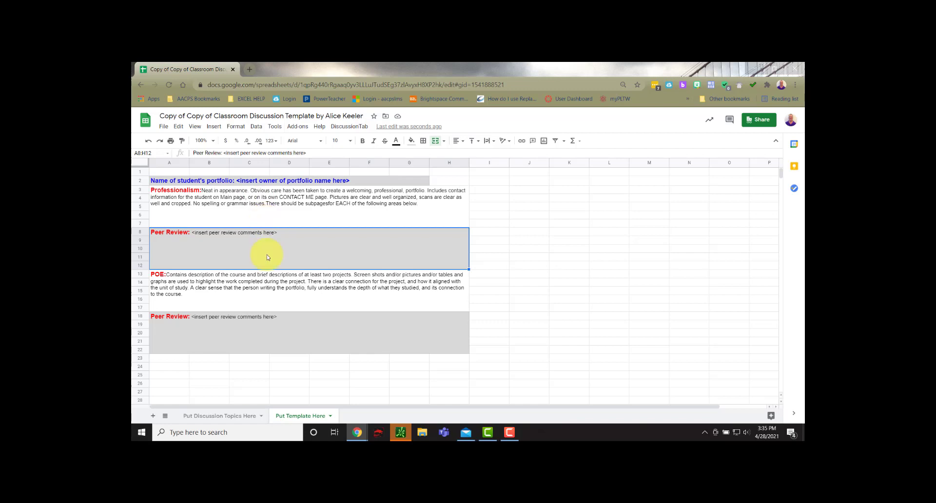
{"action": "left_click", "coordinate": [226, 414]}
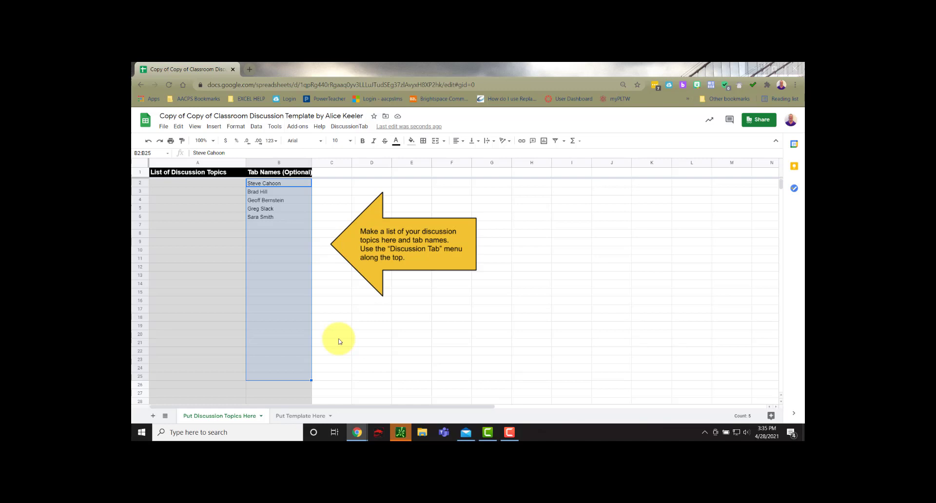
{"action": "left_click", "coordinate": [302, 416]}
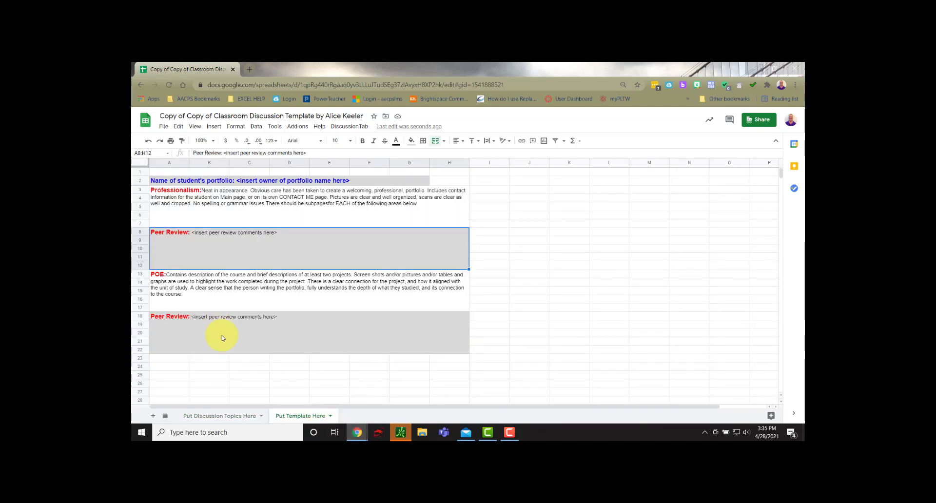
Step: Make a copy of the whole spreadsheet
{"action": "left_click", "coordinate": [164, 126]}
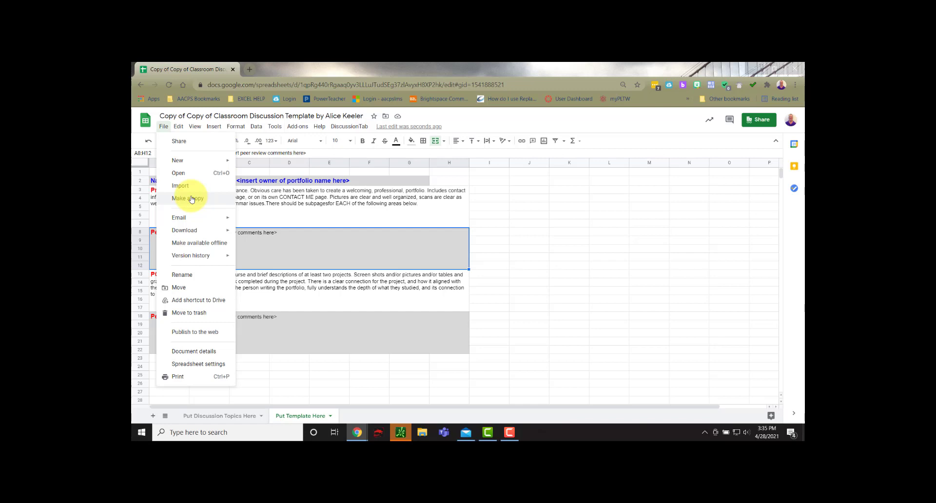
{"action": "left_click", "coordinate": [324, 376]}
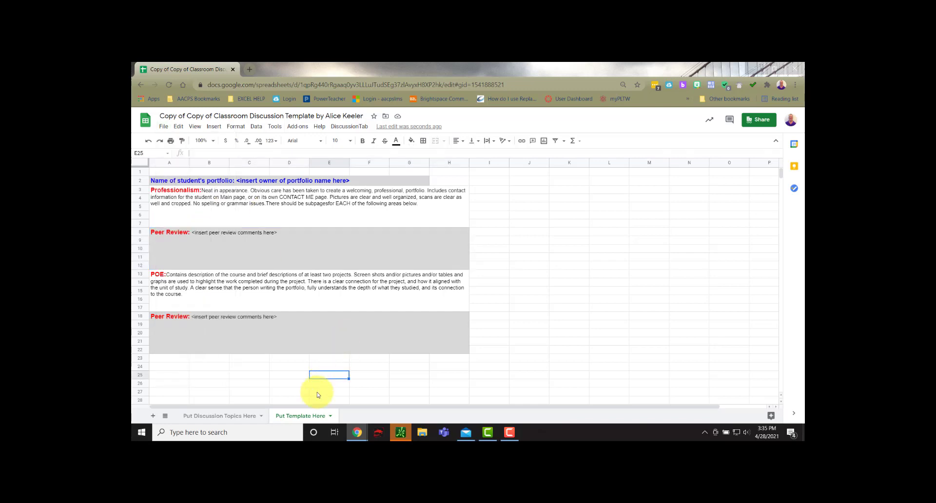
{"action": "left_click", "coordinate": [164, 126]}
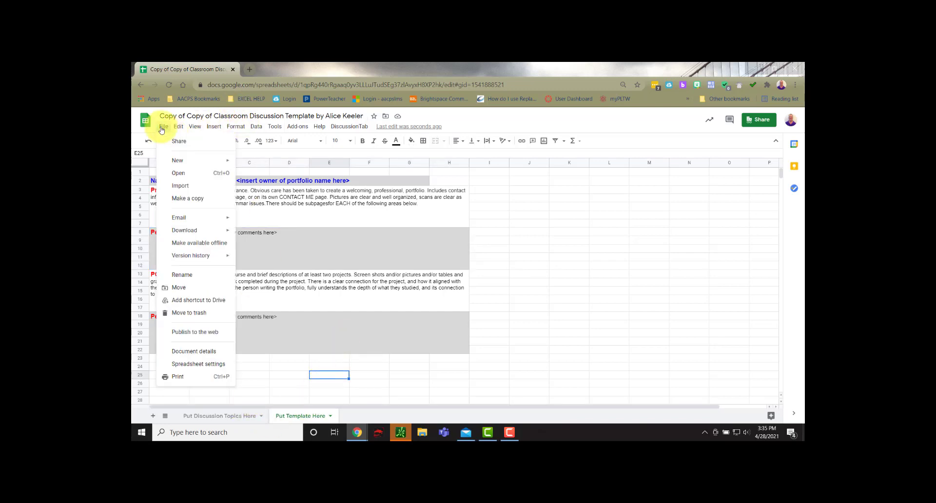
{"action": "left_click", "coordinate": [186, 199]}
{"action": "left_click", "coordinate": [515, 327]}
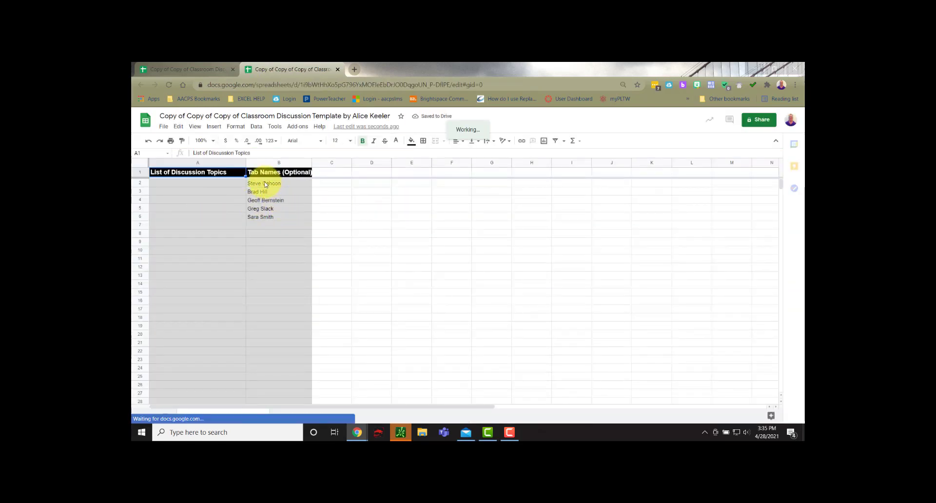
Step: Rename the copied spreadsheet as 1A
{"action": "left_click", "coordinate": [176, 117]}
{"action": "type", "text": "1A"}
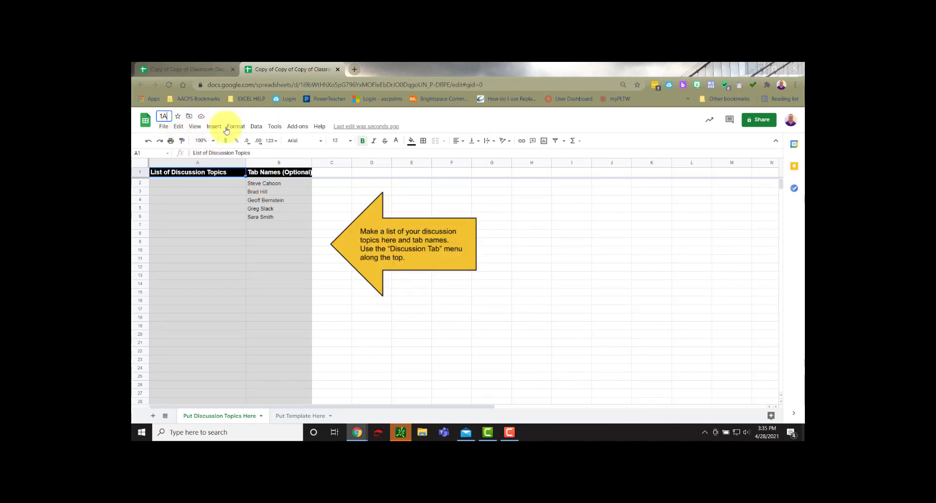
{"action": "left_click", "coordinate": [332, 301]}
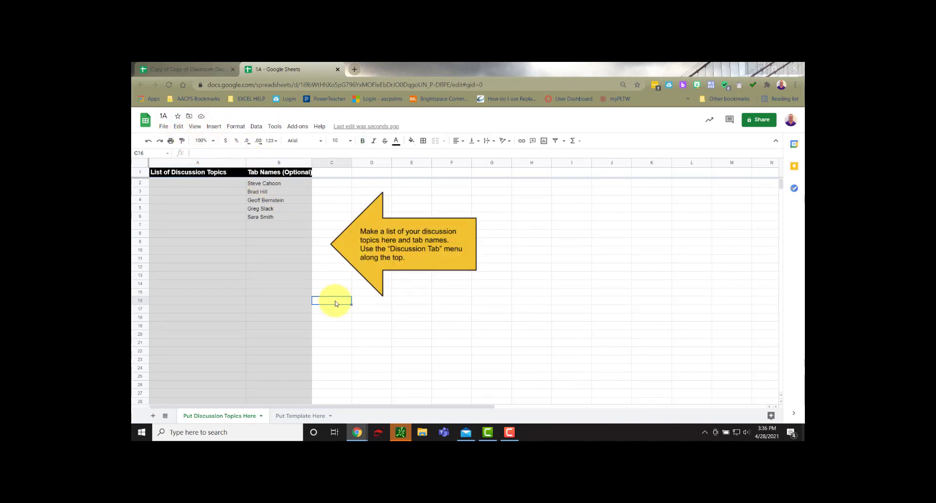
Step: Review the Put Template Here and Put Discussion Topics Here sheets in the copied spreadsheet
{"action": "left_click", "coordinate": [289, 415]}
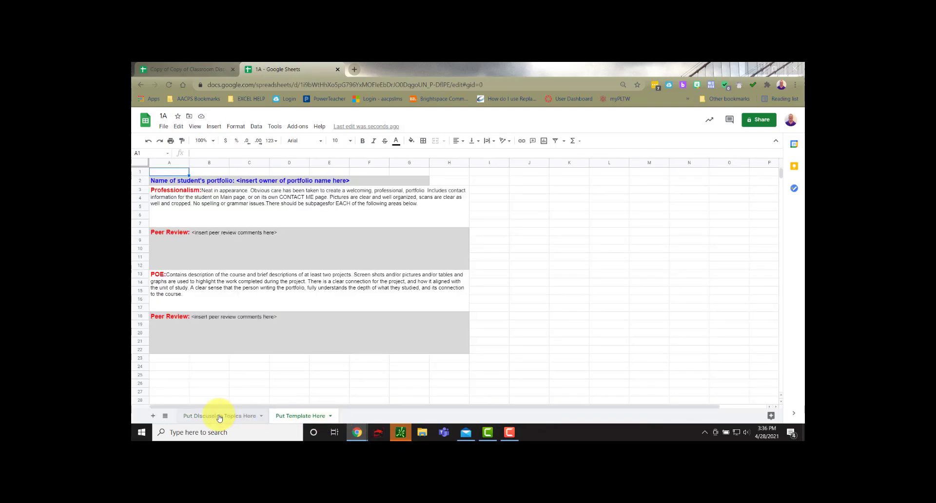
{"action": "left_click", "coordinate": [217, 416]}
{"action": "left_click", "coordinate": [311, 417]}
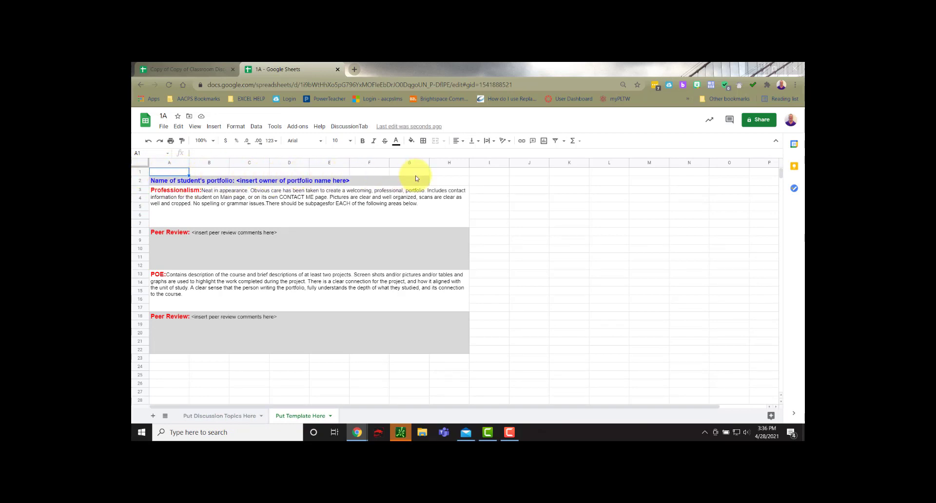
{"action": "left_click", "coordinate": [236, 417]}
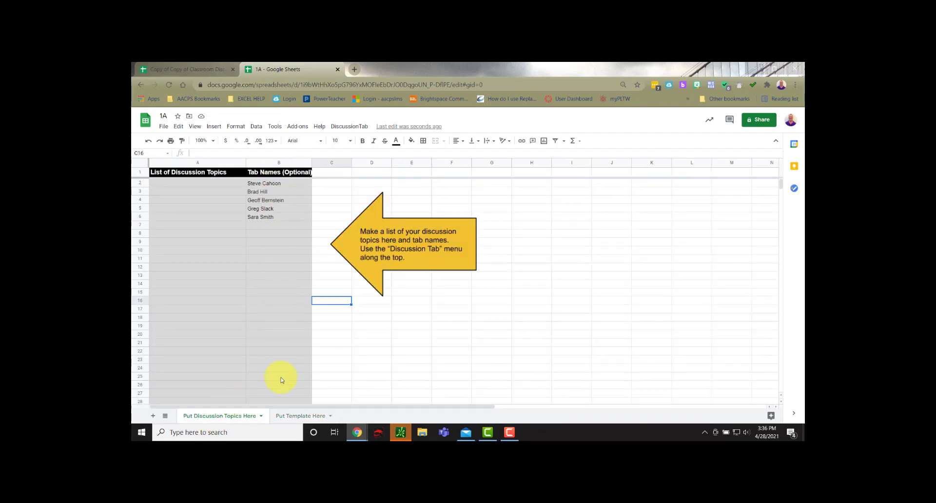
Step: Apply all borders to the rubric and comment blocks in A2:H22 on the Put Template Here sheet
{"action": "left_click", "coordinate": [290, 416]}
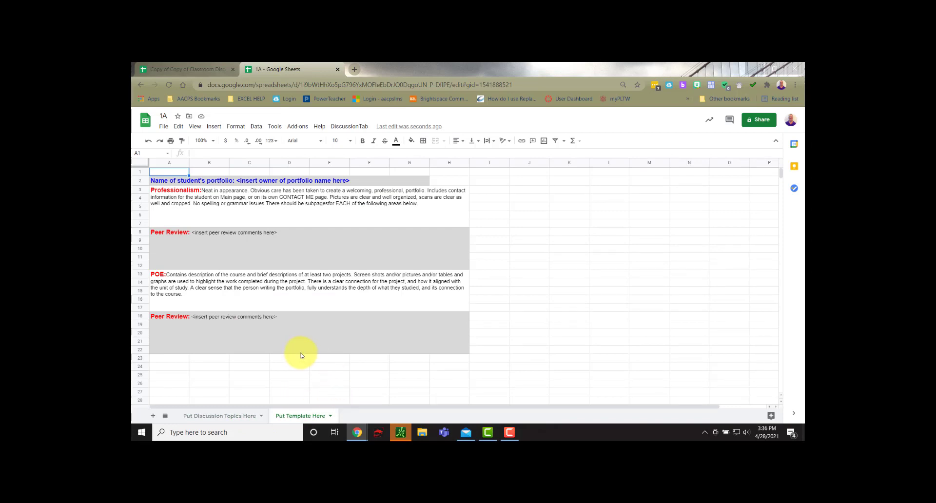
{"action": "left_click_drag", "start_coordinate": [309, 346], "coordinate": [307, 181]}
{"action": "left_click", "coordinate": [423, 141]}
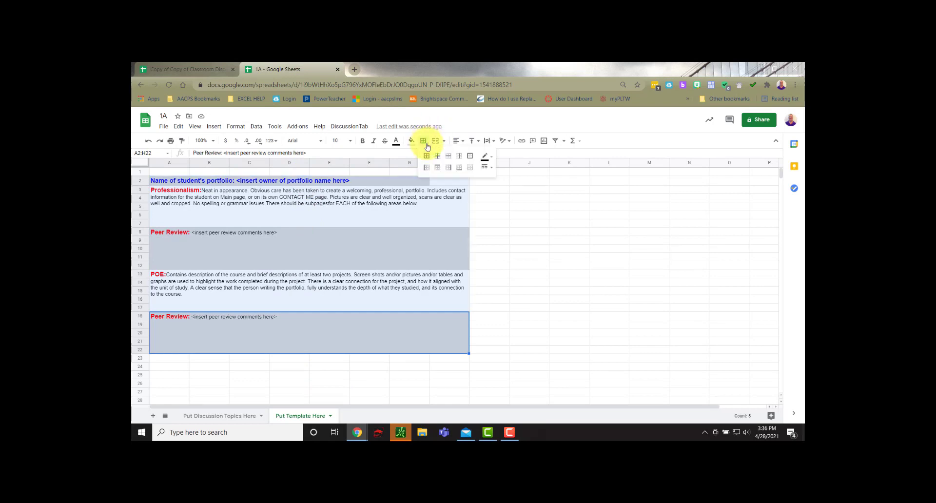
{"action": "left_click", "coordinate": [428, 156]}
{"action": "left_click", "coordinate": [547, 325]}
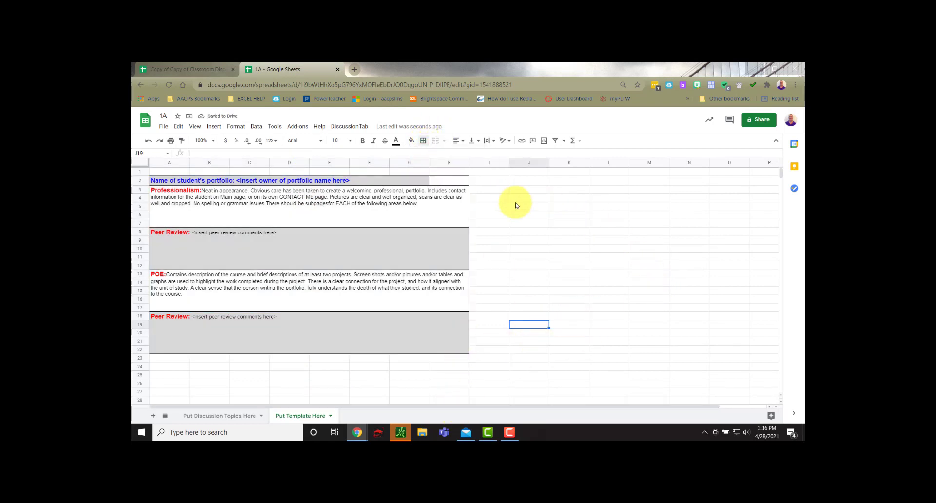
Step: Fill the empty cell H2 beside the portfolio name with black
{"action": "left_click", "coordinate": [450, 181]}
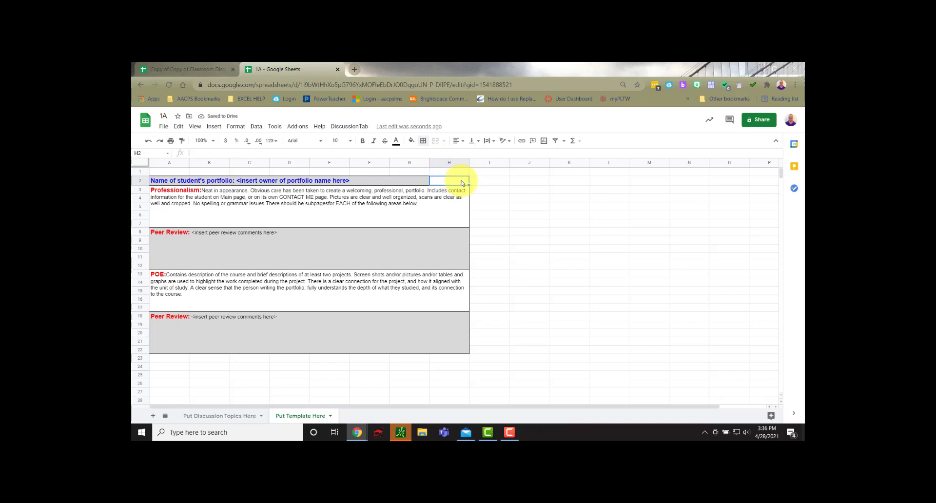
{"action": "left_click", "coordinate": [411, 141]}
{"action": "left_click", "coordinate": [415, 165]}
{"action": "left_click", "coordinate": [549, 241]}
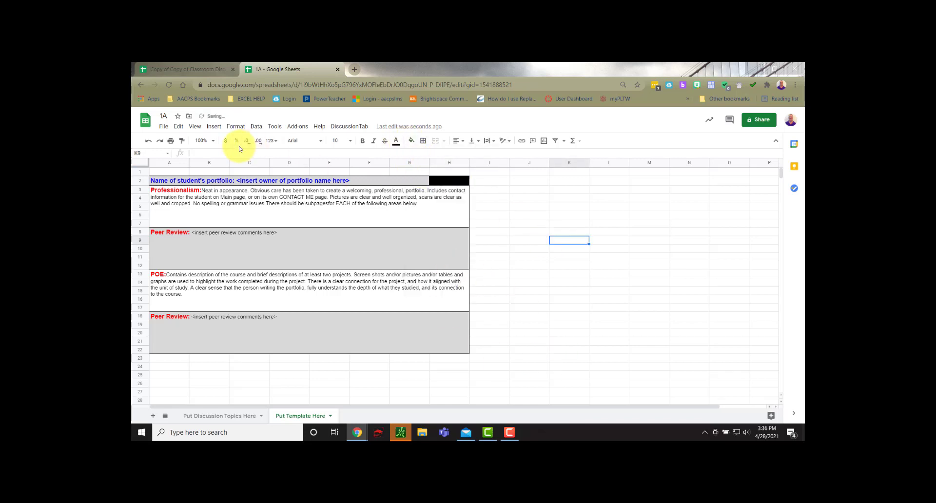
Step: Run the DiscussionTab script and authorize it with the school Google account to generate the students' tabs
{"action": "left_click", "coordinate": [347, 126]}
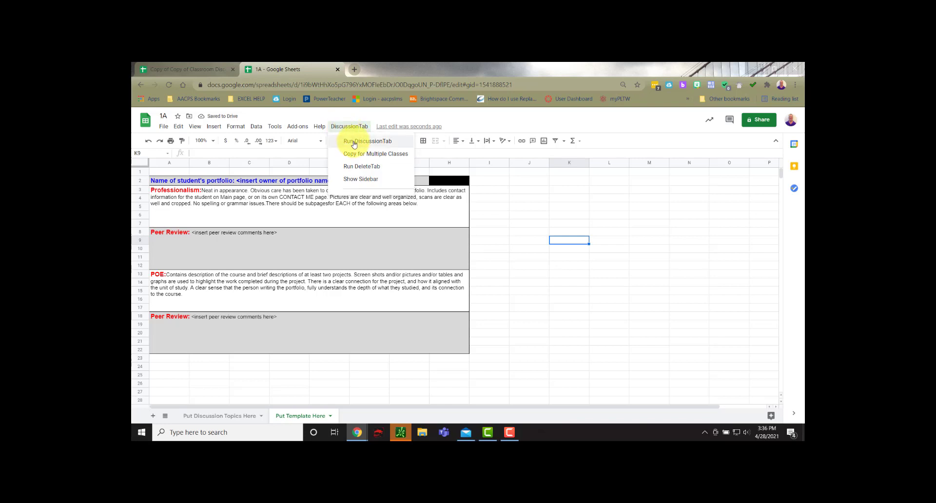
{"action": "left_click", "coordinate": [354, 142]}
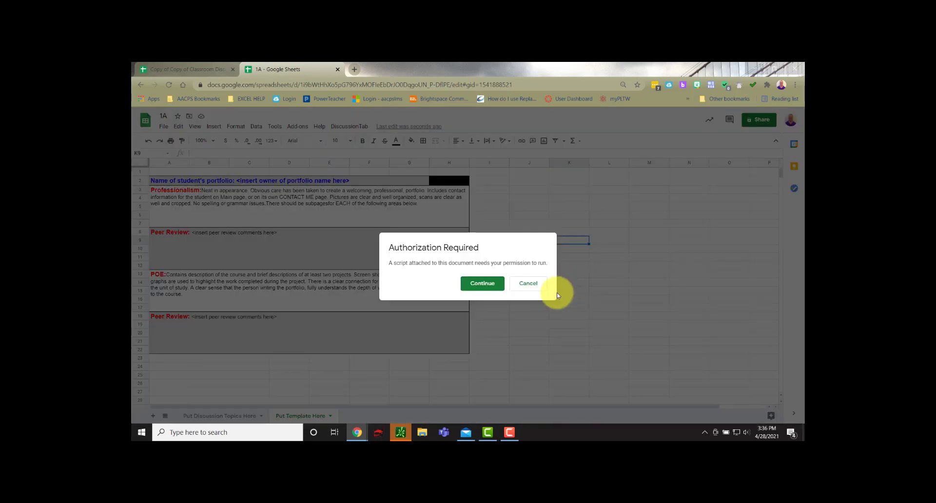
{"action": "left_click", "coordinate": [478, 285]}
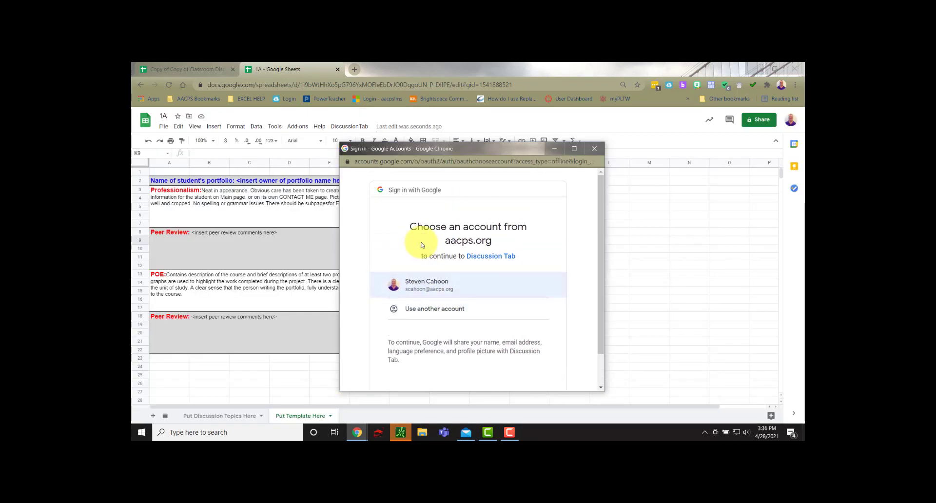
{"action": "left_click", "coordinate": [418, 283]}
{"action": "scroll", "coordinate": [561, 328], "scroll_direction": "down", "scroll_amount": 5}
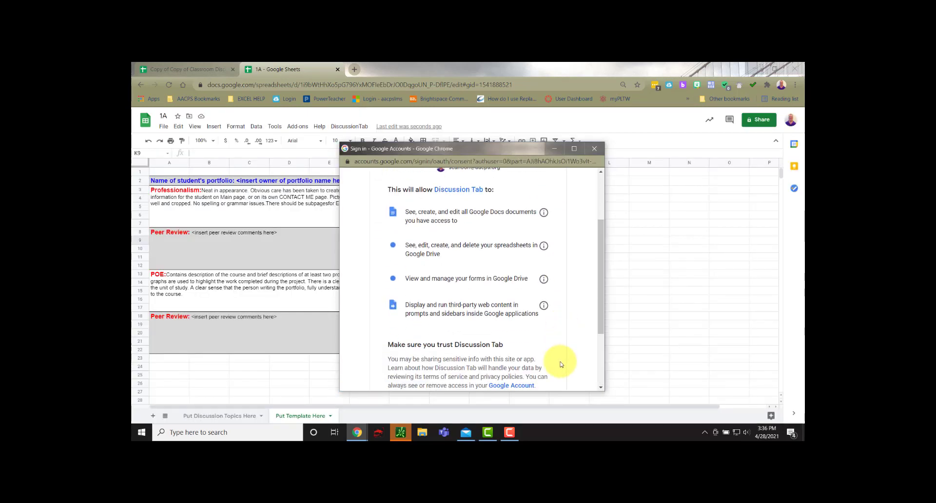
{"action": "left_click", "coordinate": [536, 329]}
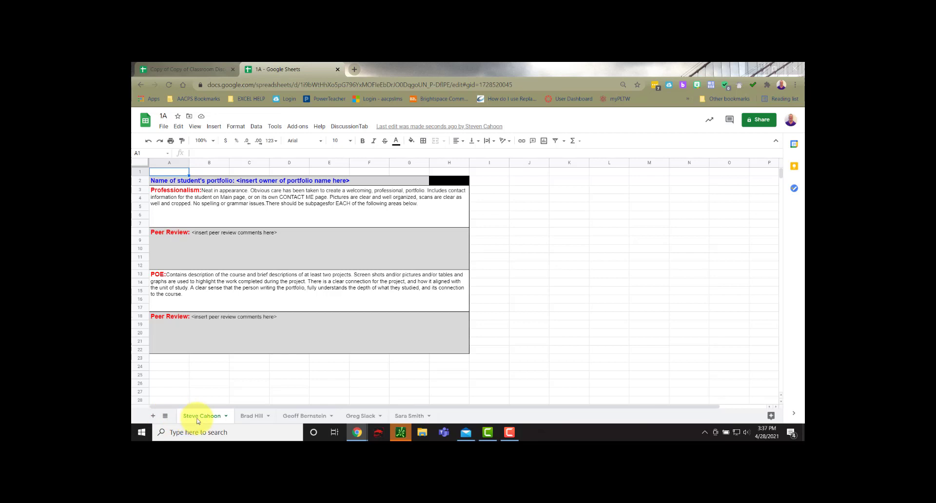
Step: Check the template on each of the remaining students' tabs, from the second through the fifth
{"action": "left_click", "coordinate": [249, 418]}
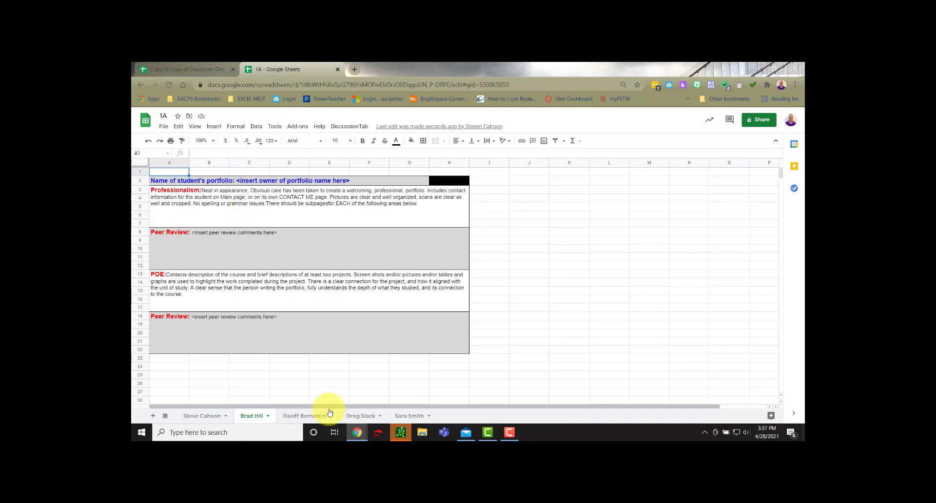
{"action": "left_click", "coordinate": [306, 418]}
{"action": "left_click", "coordinate": [364, 418]}
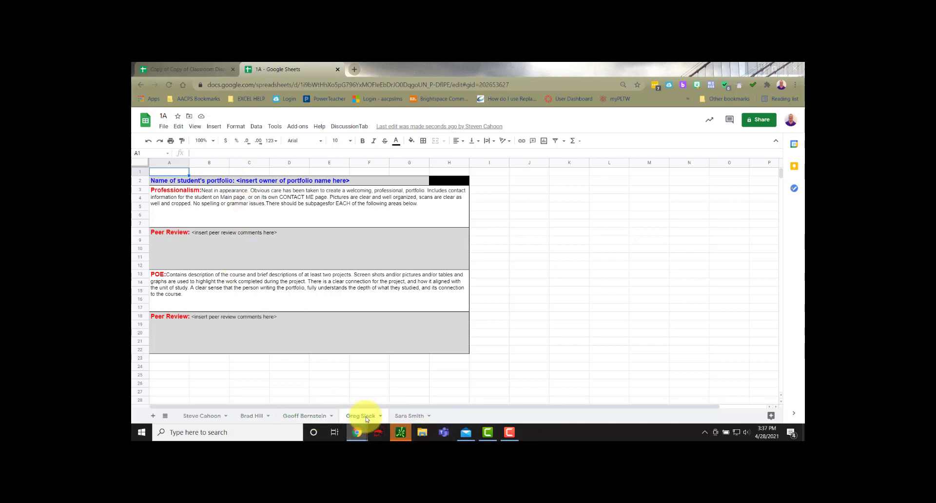
{"action": "left_click", "coordinate": [422, 420]}
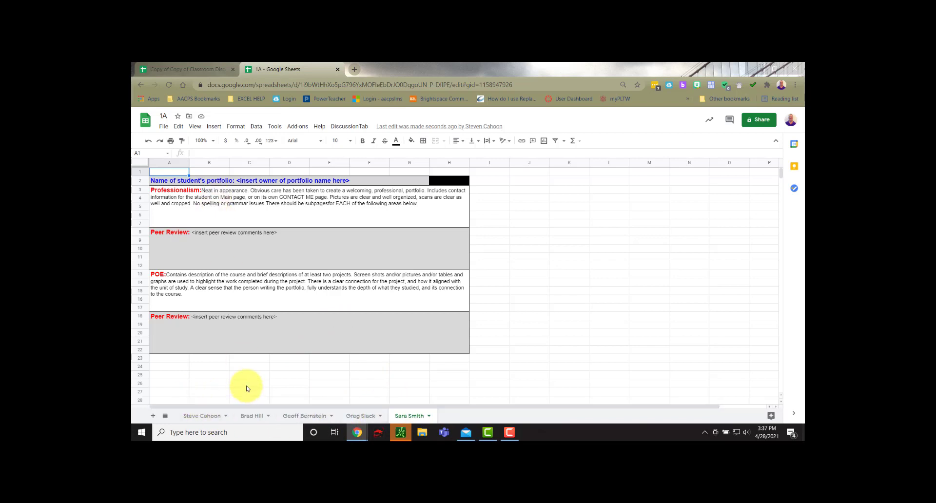
Step: Give Editor access to anyone in Anne Arundel County Public Schools with the link, and copy the sharing link
{"action": "left_click", "coordinate": [748, 122]}
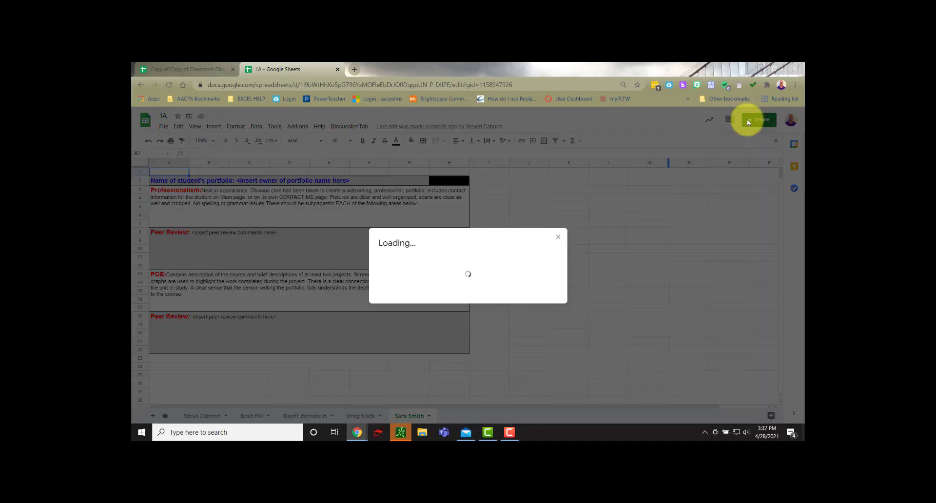
{"action": "left_click", "coordinate": [414, 325]}
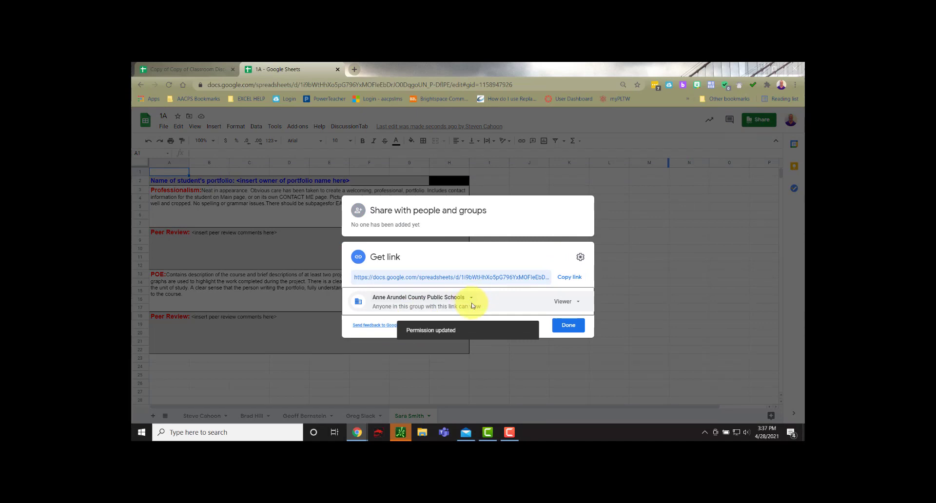
{"action": "left_click", "coordinate": [578, 302]}
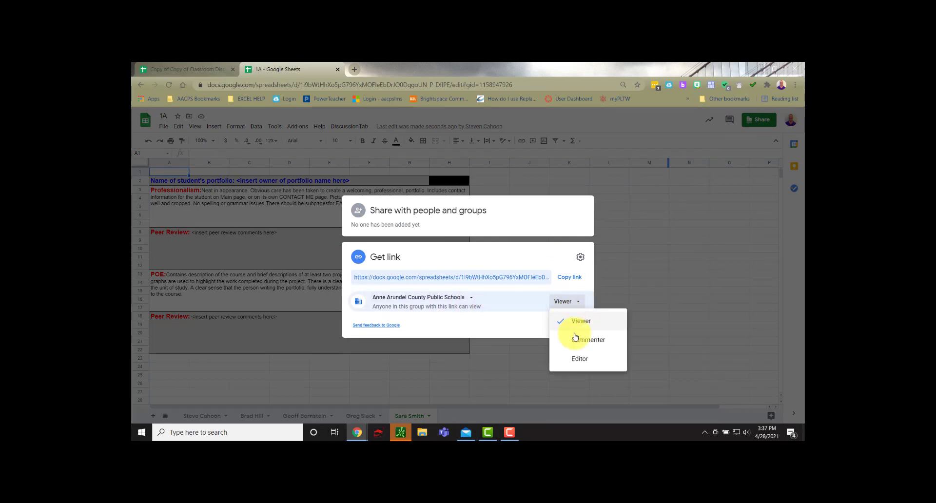
{"action": "left_click", "coordinate": [587, 365]}
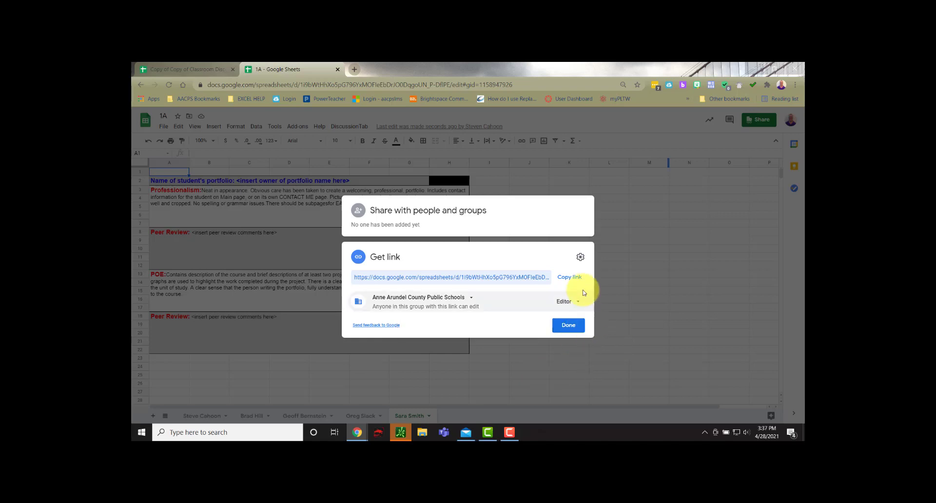
{"action": "left_click", "coordinate": [569, 276]}
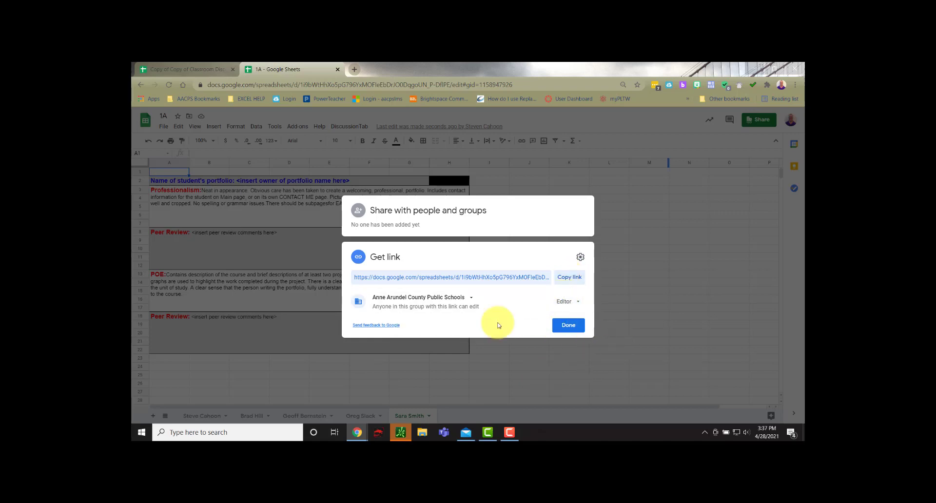
{"action": "left_click", "coordinate": [577, 331]}
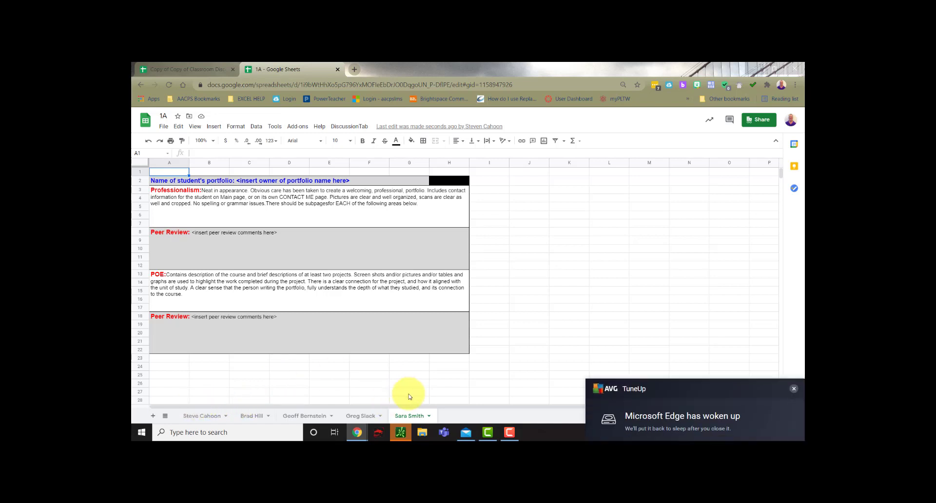
{"action": "left_click", "coordinate": [794, 362]}
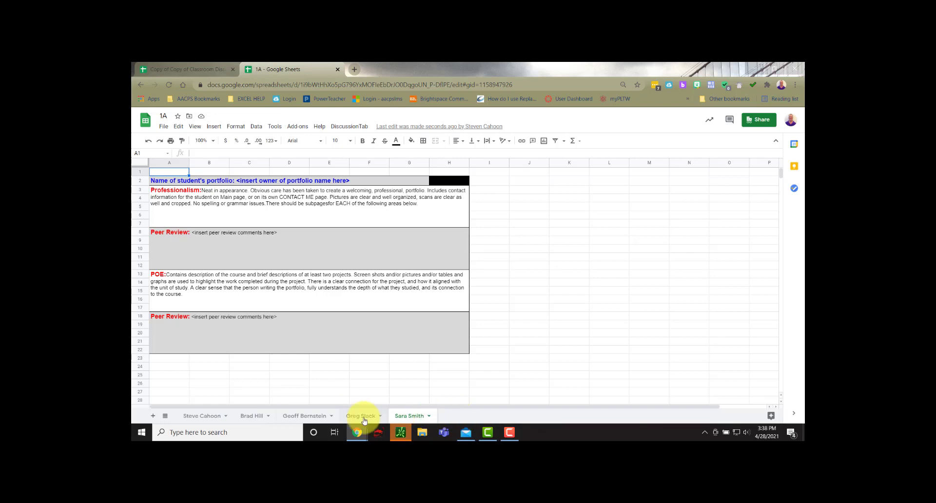
Step: On the first student's tab, replace the owner placeholder in A2:G2 with the portfolio owner's full name
{"action": "left_click", "coordinate": [196, 417]}
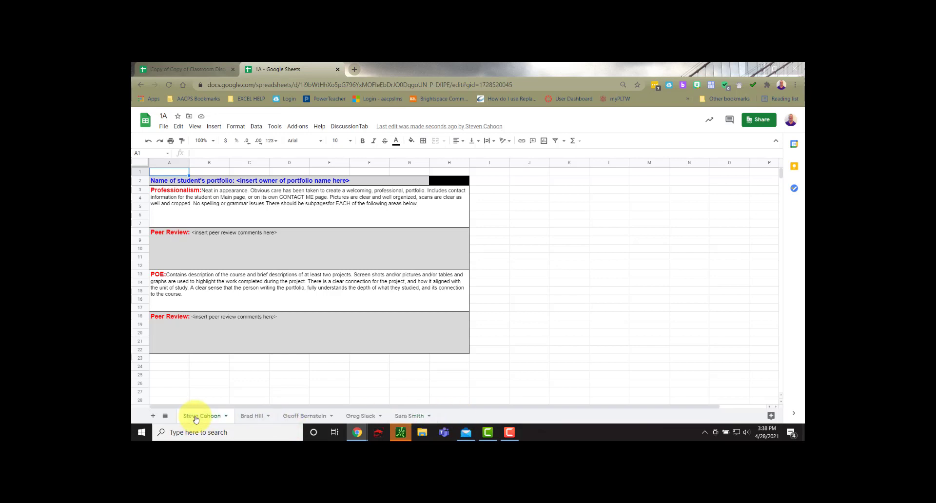
{"action": "left_click", "coordinate": [243, 181]}
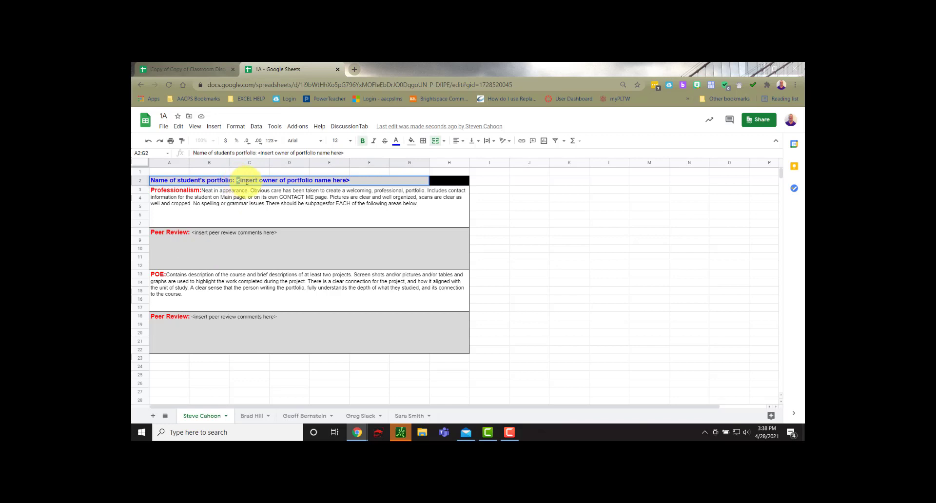
{"action": "left_click_drag", "start_coordinate": [237, 181], "coordinate": [359, 183]}
{"action": "type", "text": "John"}
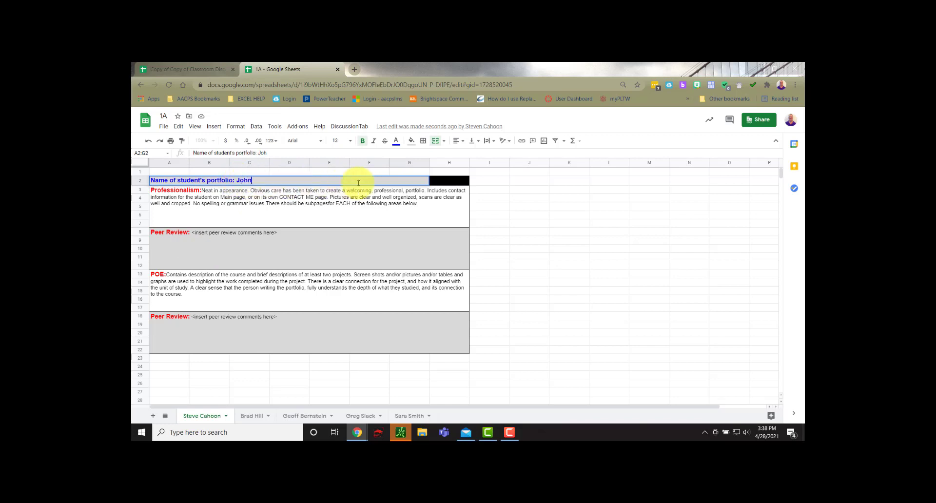
{"action": "type", "text": " Doe"}
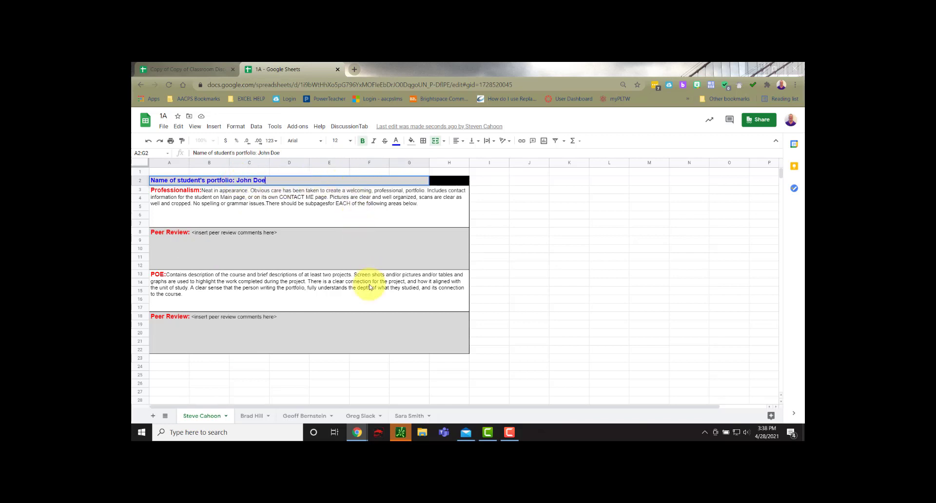
Step: Replace the Professionalism peer-review placeholder in A8:H12 with "May want to make images larger, andnot stretch them so much. May also look for high resolution images."
{"action": "double_click", "coordinate": [215, 233]}
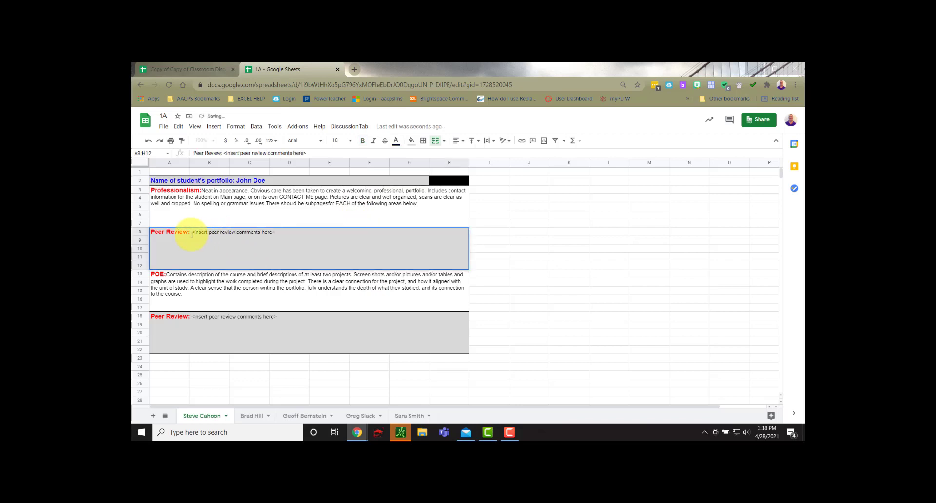
{"action": "left_click_drag", "start_coordinate": [193, 233], "coordinate": [276, 235]}
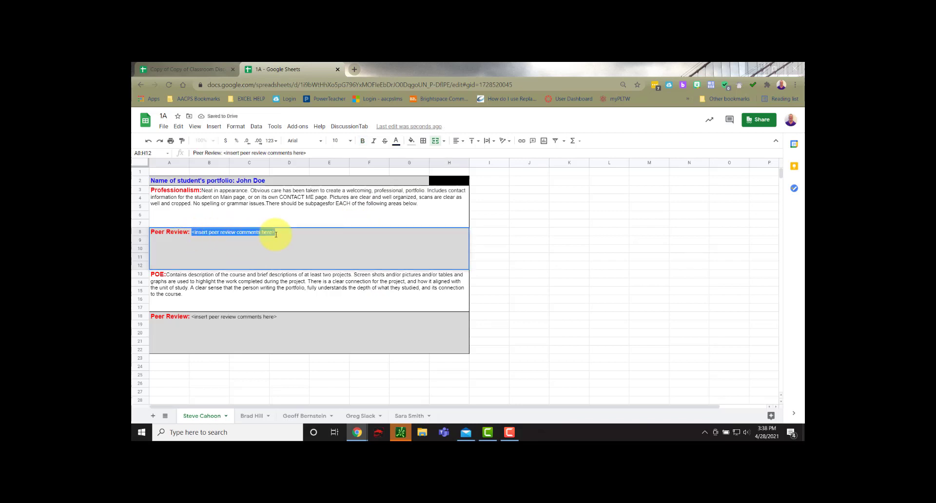
{"action": "type", "text": "May want to make images larger, andno"}
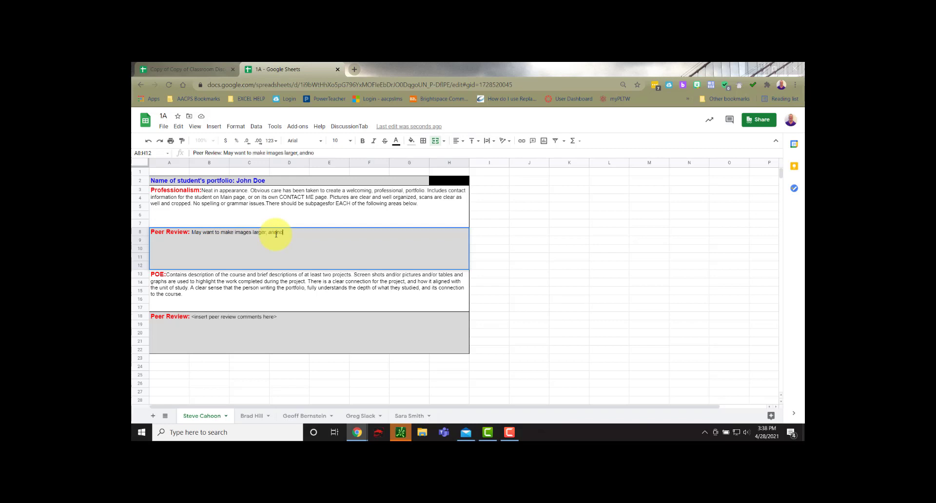
{"action": "type", "text": "t stretch them so much.  May also look for h"}
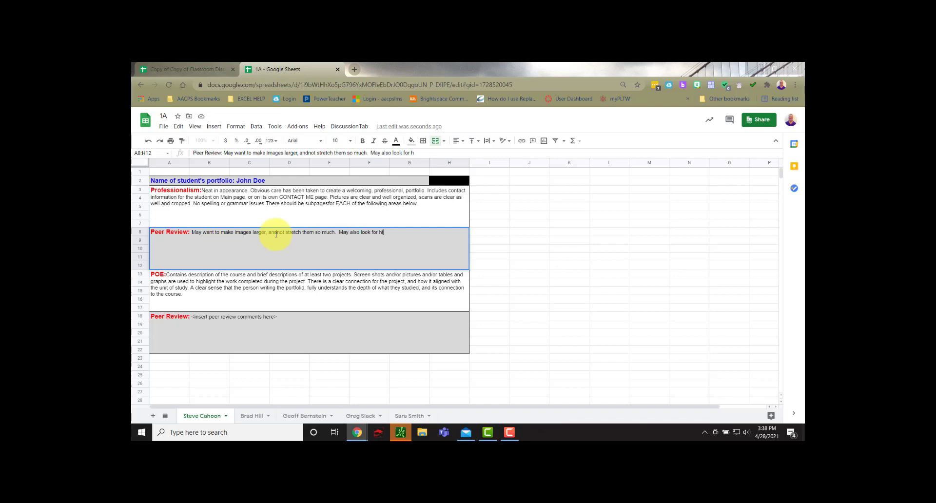
{"action": "type", "text": " images.  May want to"}
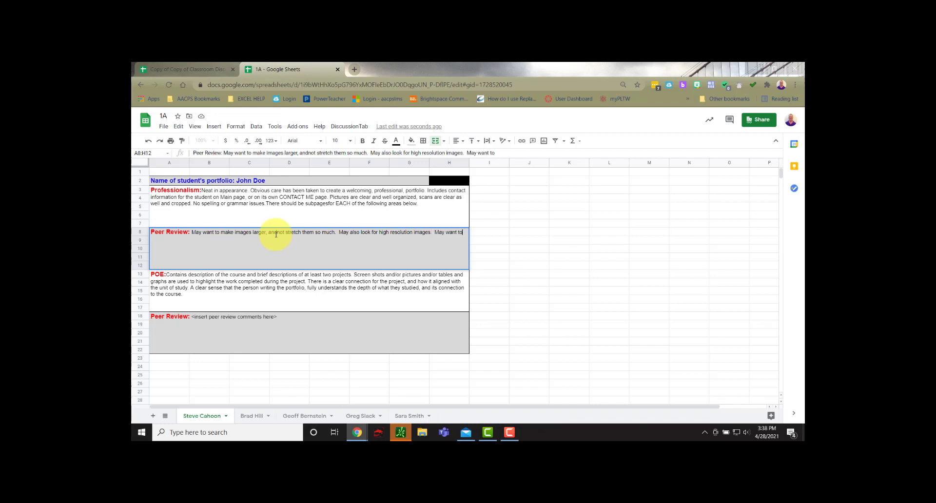
{"action": "type", "text": " align the imag"}
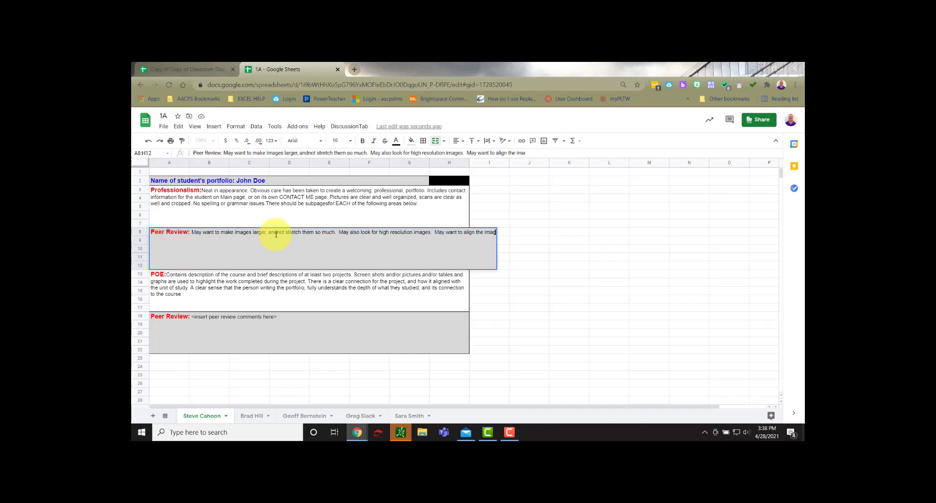
{"action": "type", "text": "es and text bo"}
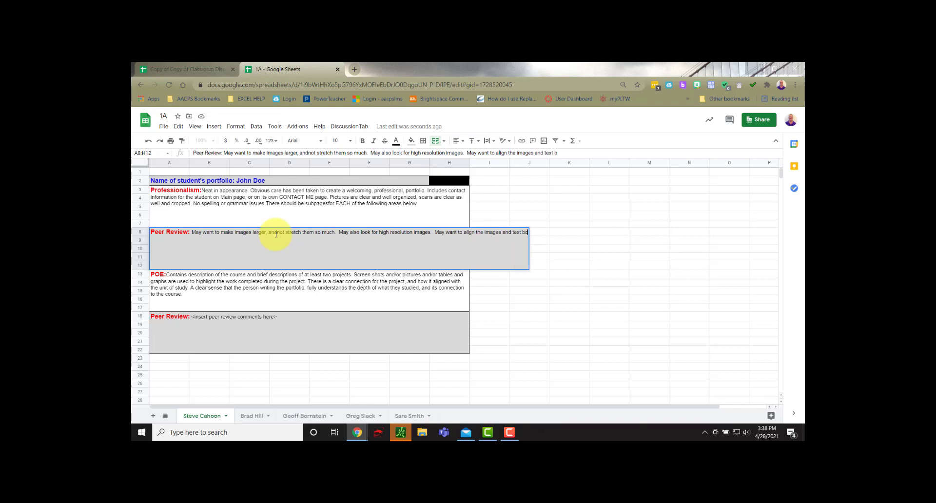
{"action": "type", "text": "xes better on se"}
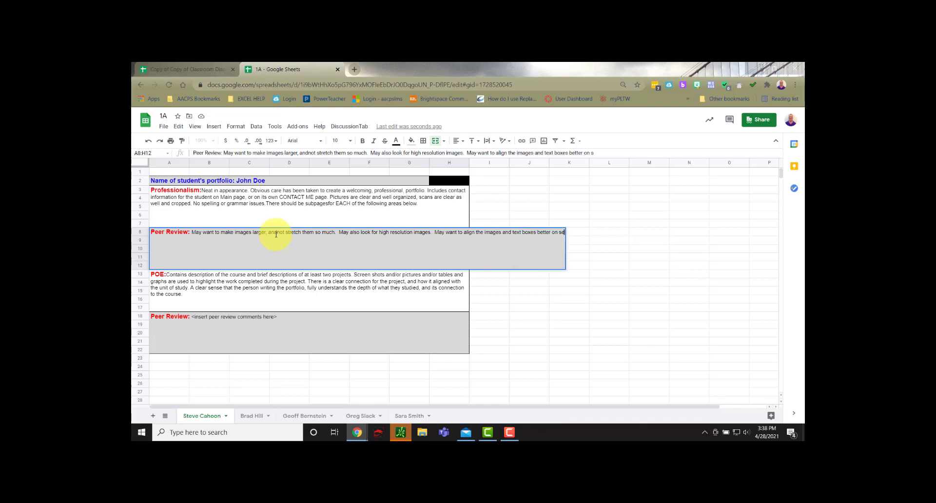
{"action": "type", "text": "ach slide. Ma"}
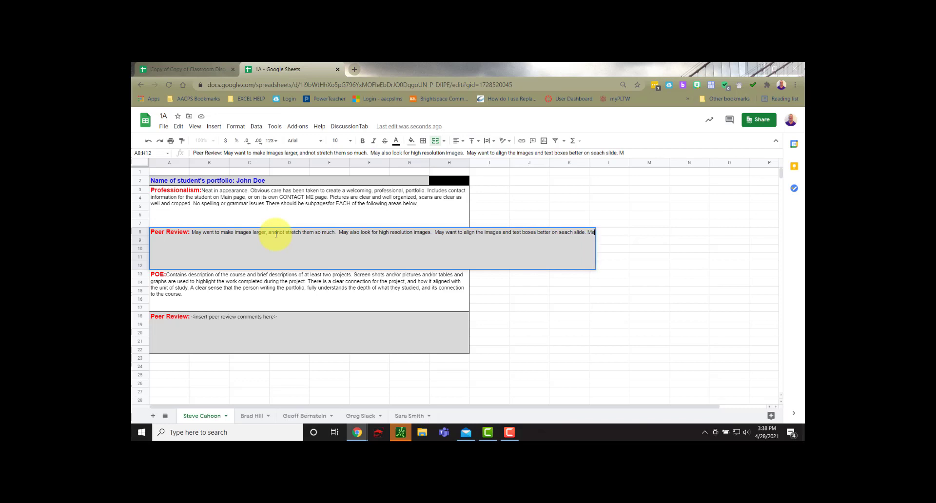
{"action": "type", "text": "y warnt to nnot ha"}
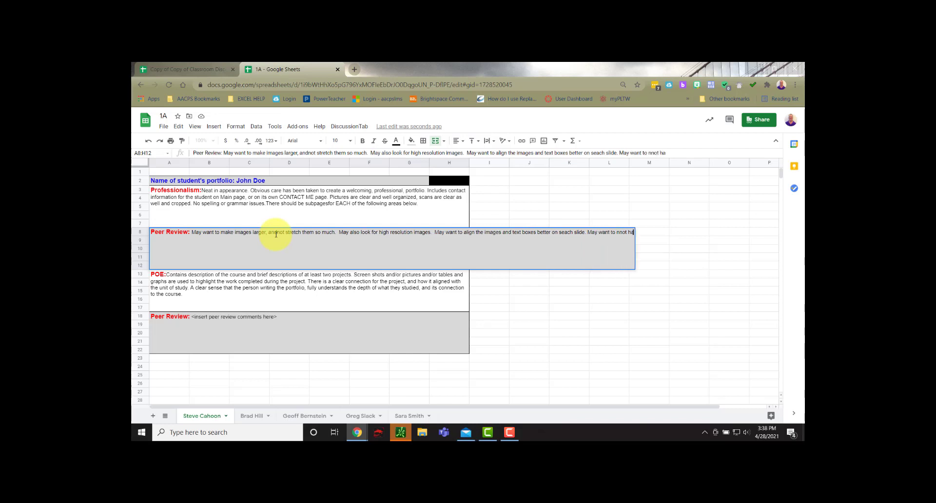
{"action": "type", "text": "ve images and text"}
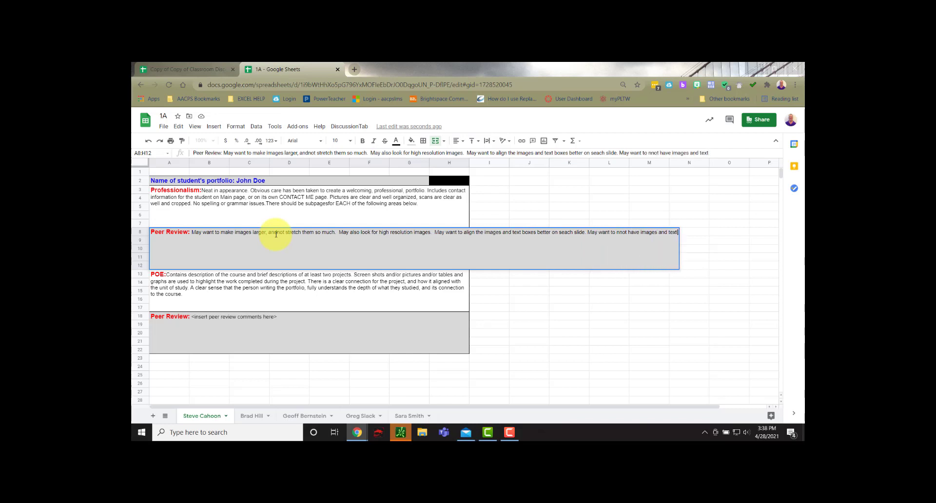
{"action": "type", "text": " boxes hanging"}
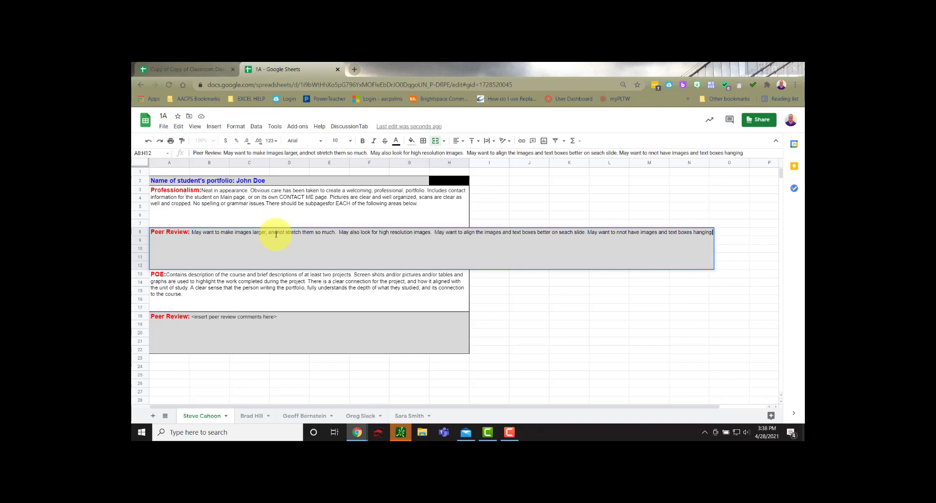
{"action": "type", "text": " onto the edge of"}
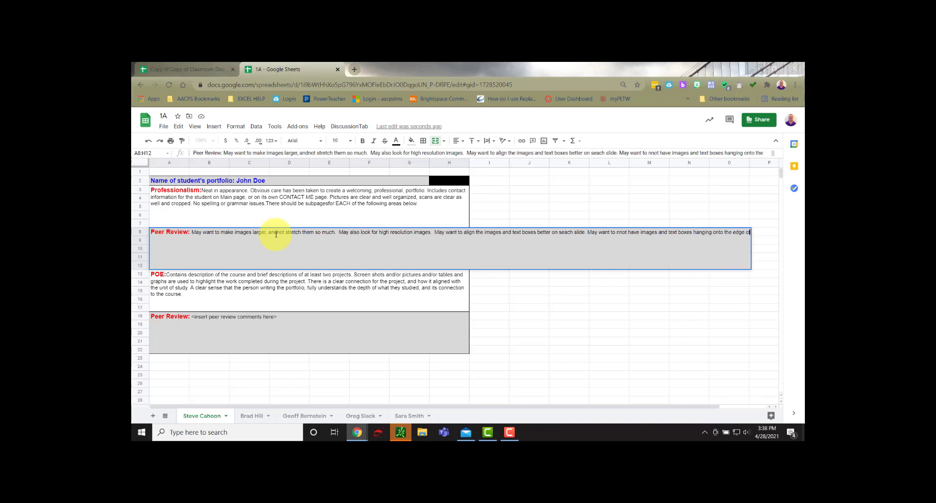
{"action": "type", "text": " the slide - leave a consistent border around the slide."}
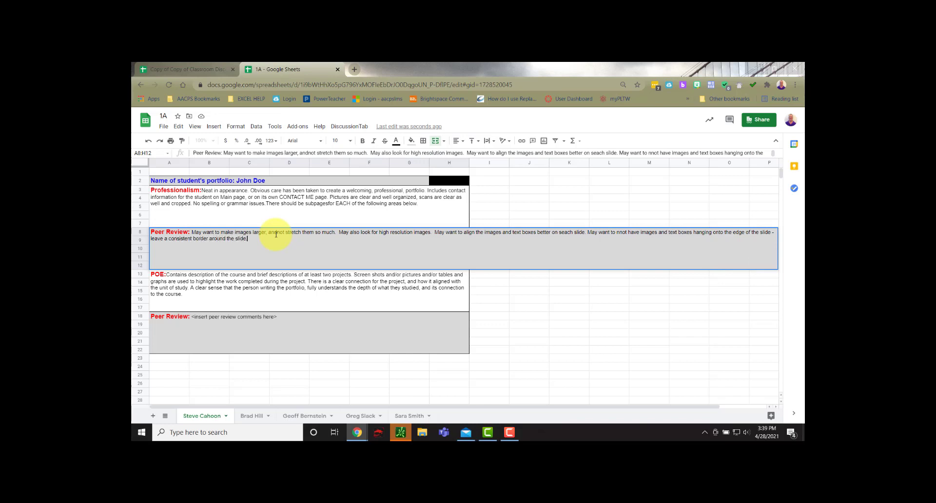
Step: Finish the comment by advising better alignment of images and text boxes on each slide, nothing hanging onto the slide's edge, and a consistent border around it
{"action": "left_click", "coordinate": [580, 349]}
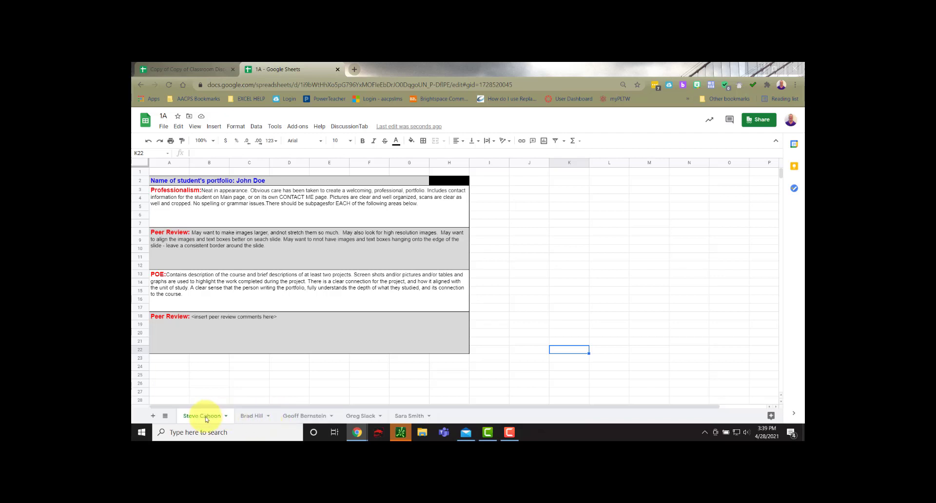
Step: Compare the review tabs of the third, first and second students
{"action": "left_click", "coordinate": [298, 416]}
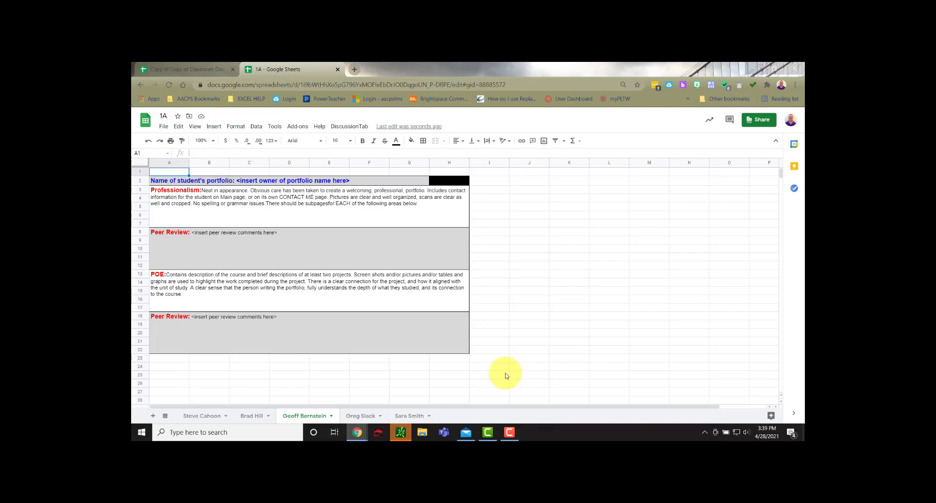
{"action": "left_click", "coordinate": [211, 421]}
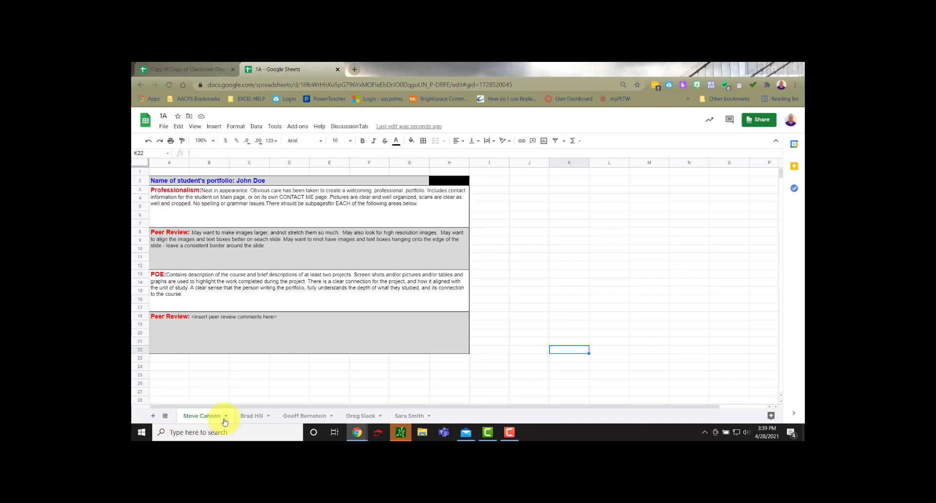
{"action": "left_click", "coordinate": [248, 416]}
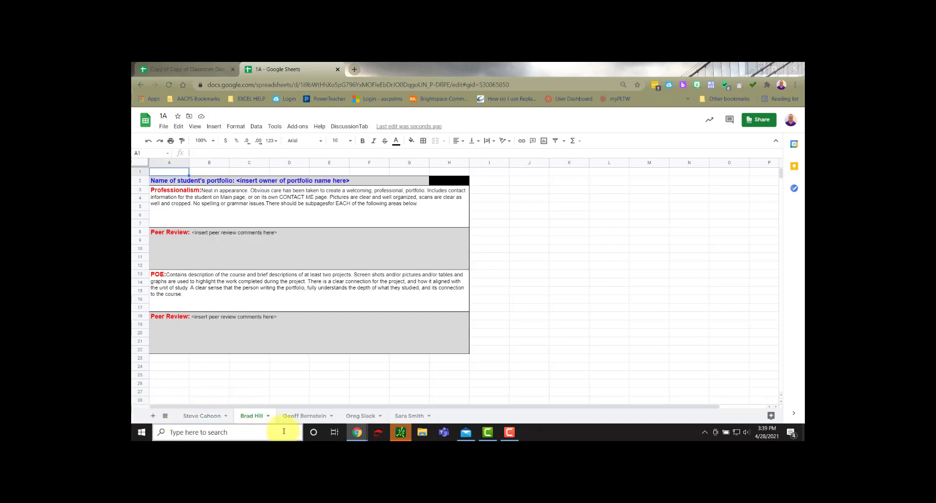